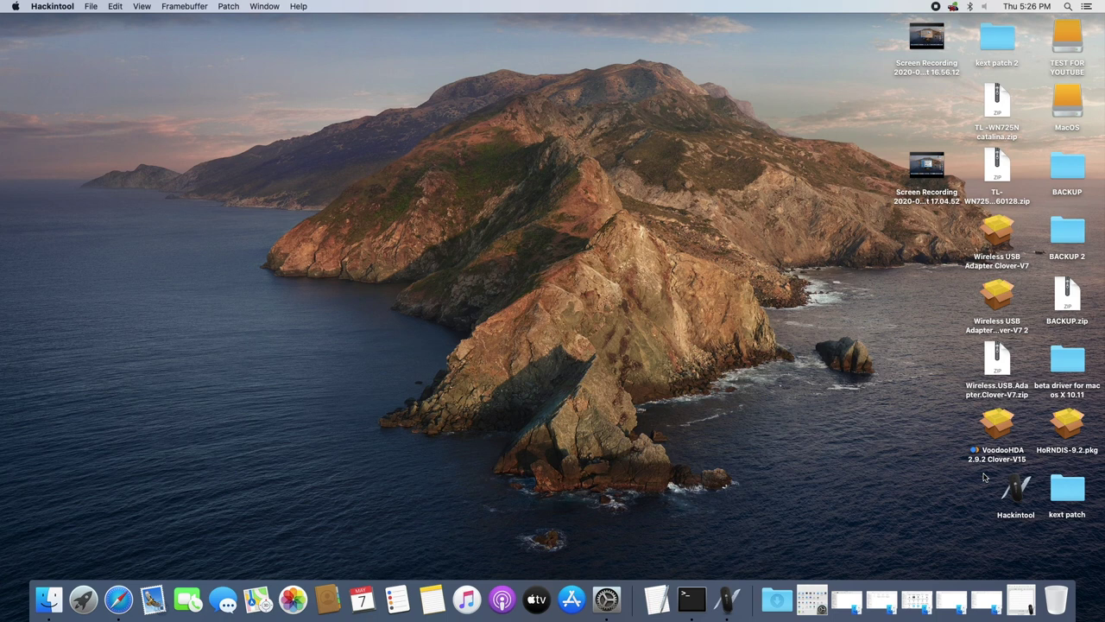
From Hackintool's Tools page, disable Gatekeeper and mount the system disk read/write using the admin password
double_click(1017, 490)
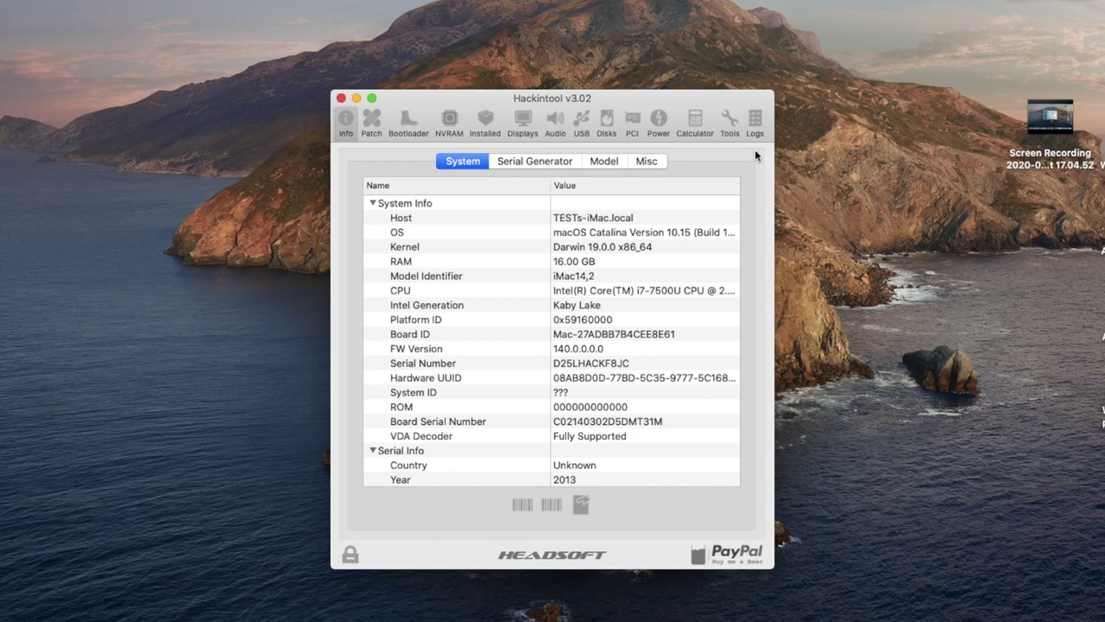
left_click(727, 121)
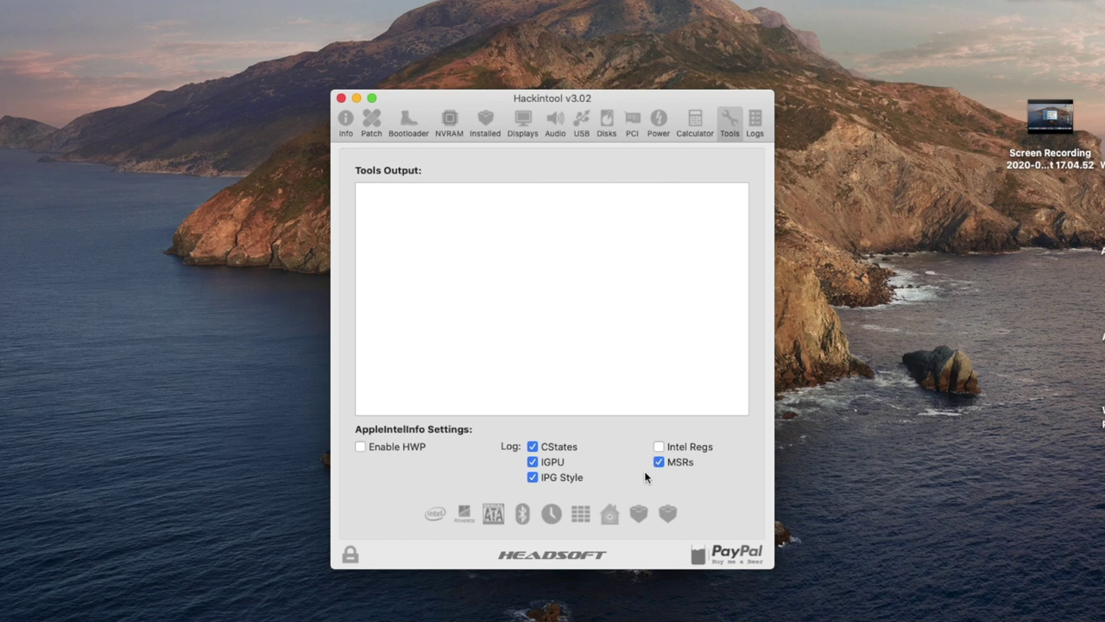
left_click(611, 515)
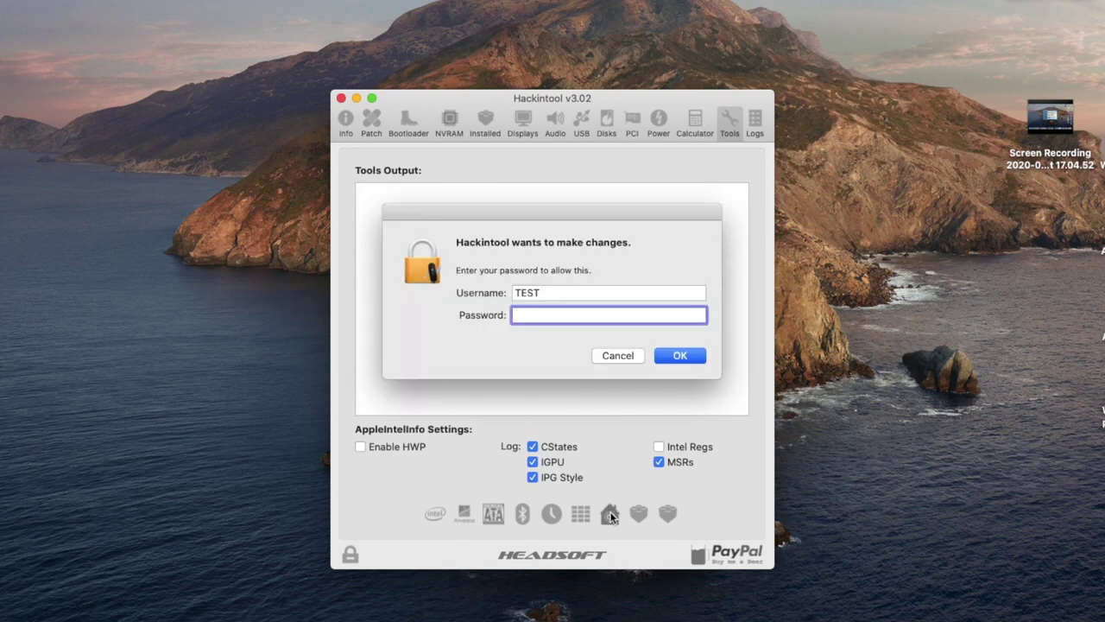
type("********")
key("Return")
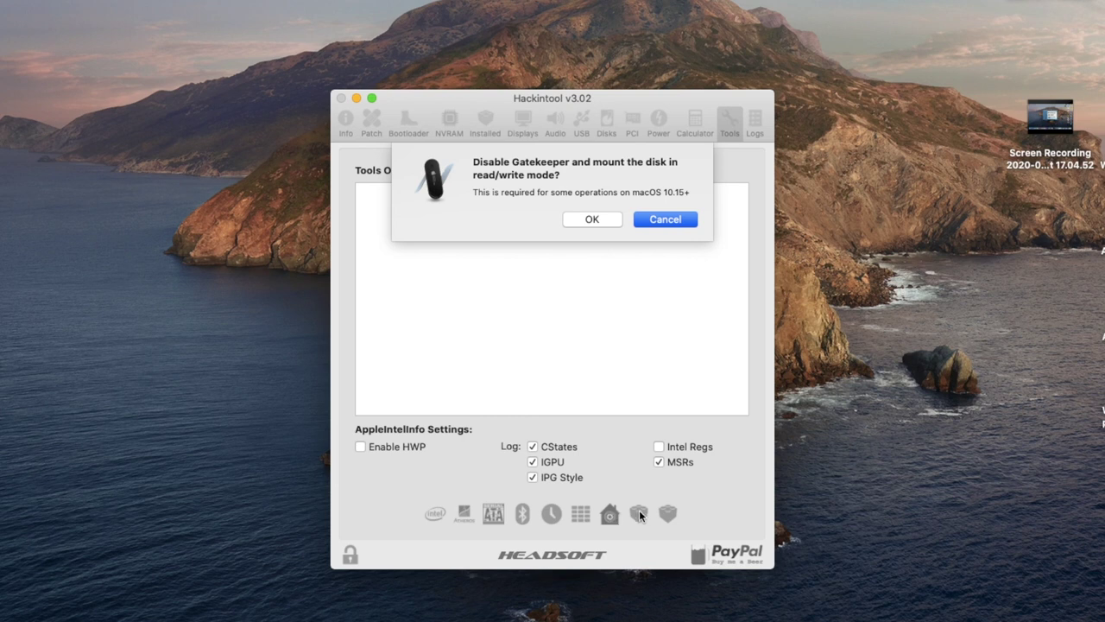
left_click(593, 219)
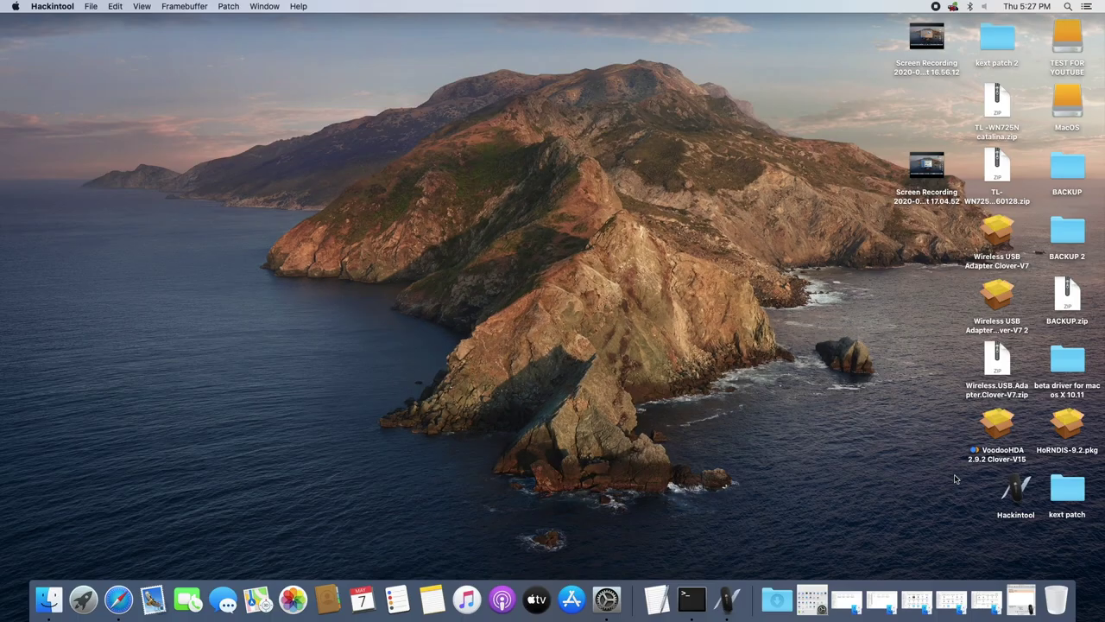
Launch the VoodooHDA 2.9.2 installer, accept the licence, and choose a custom installation
left_click(997, 423)
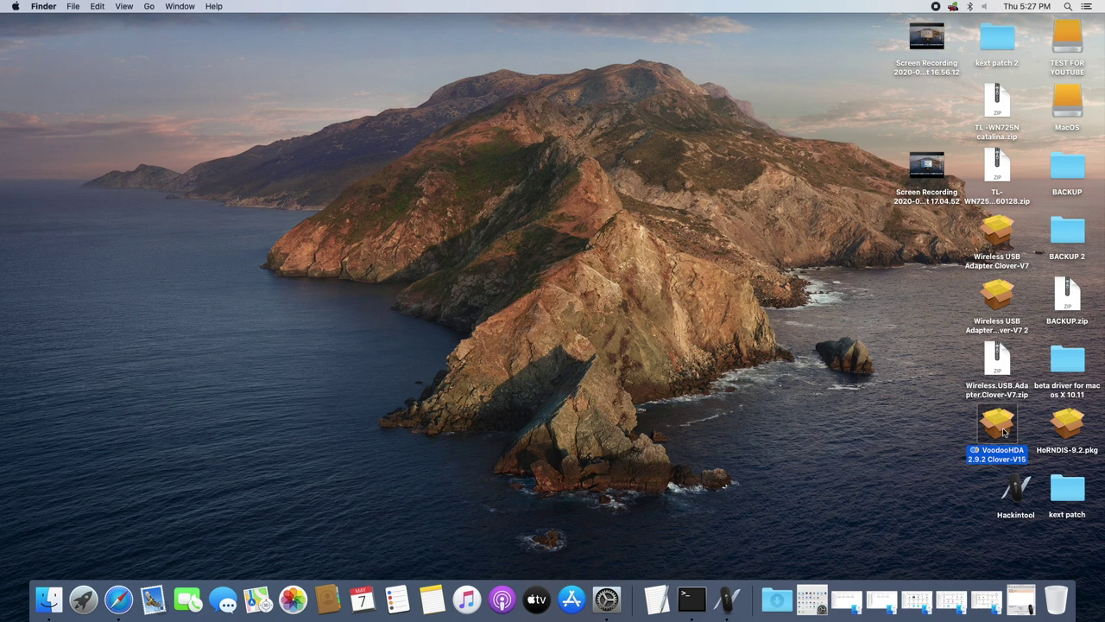
double_click(1003, 431)
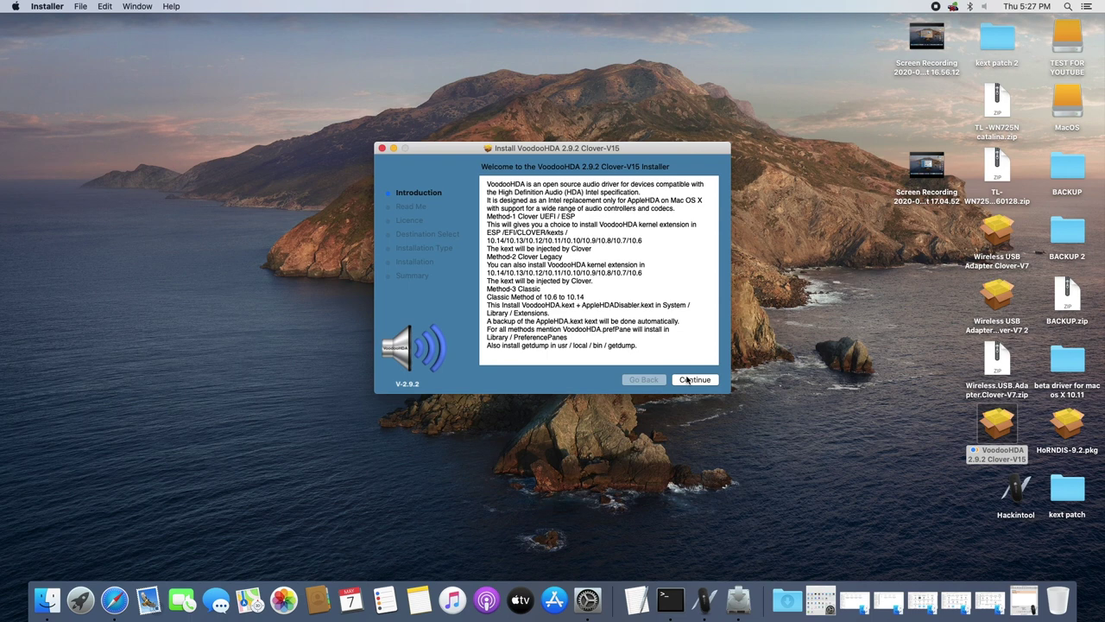
left_click(688, 379)
left_click(688, 380)
left_click(690, 380)
left_click(661, 251)
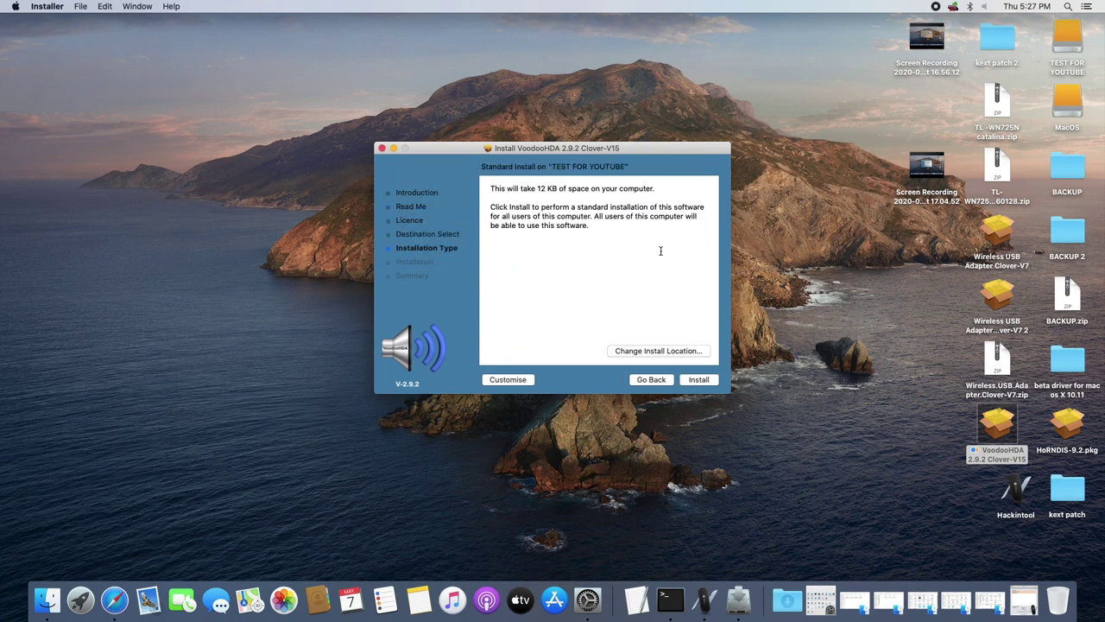
left_click(518, 379)
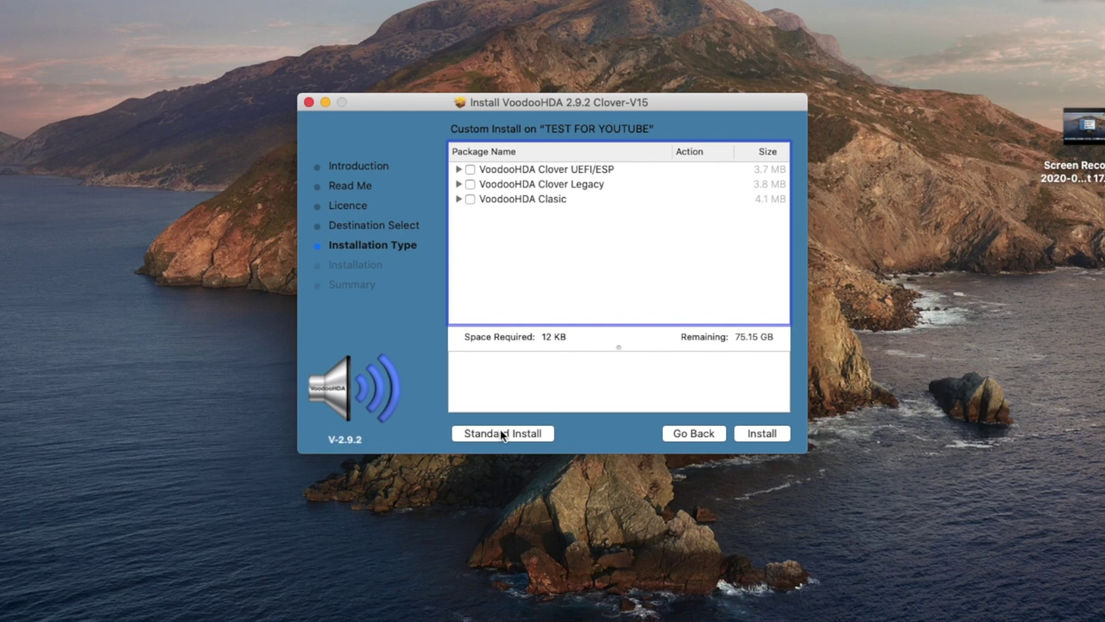
Tick macOS Catalina under the Clover UEFI/ESP, Clover Legacy and VoodooHDA Clasic groups
left_click(458, 170)
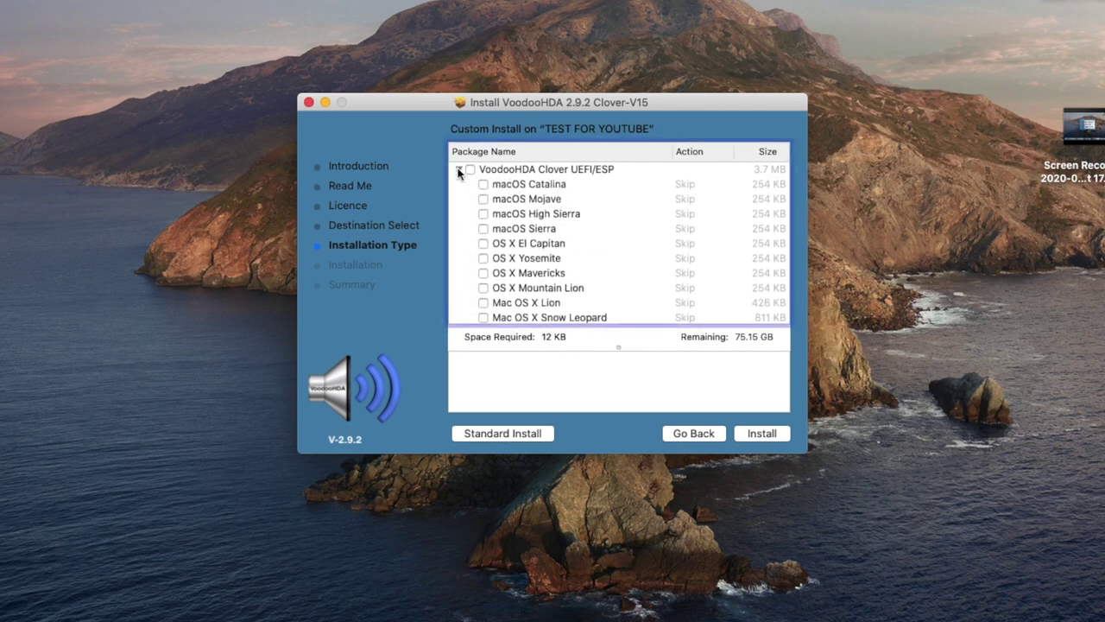
left_click(482, 183)
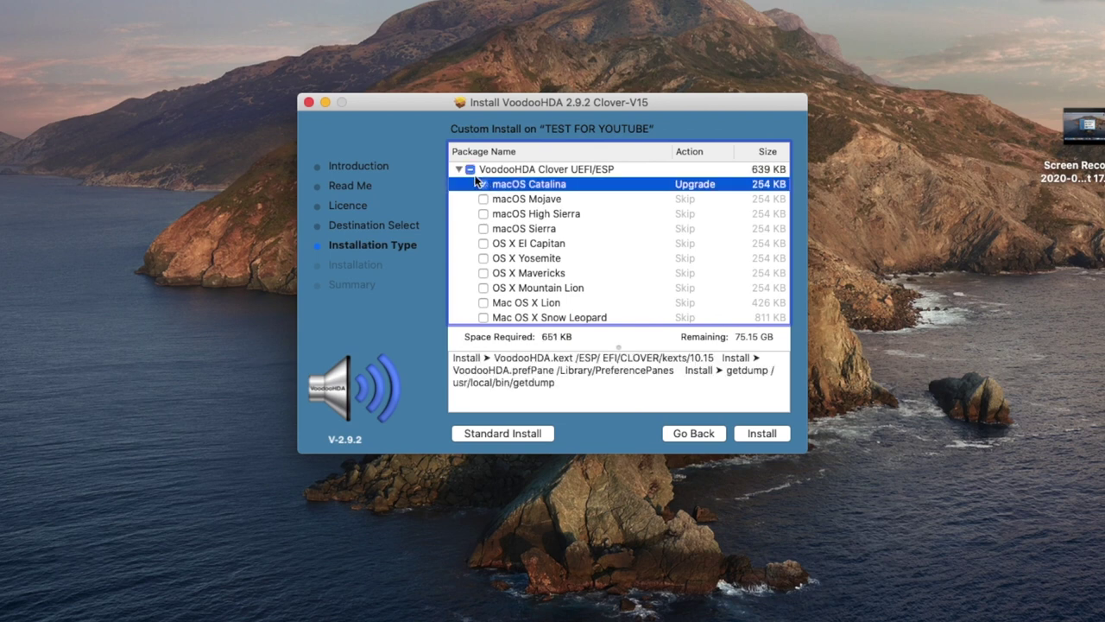
left_click(459, 169)
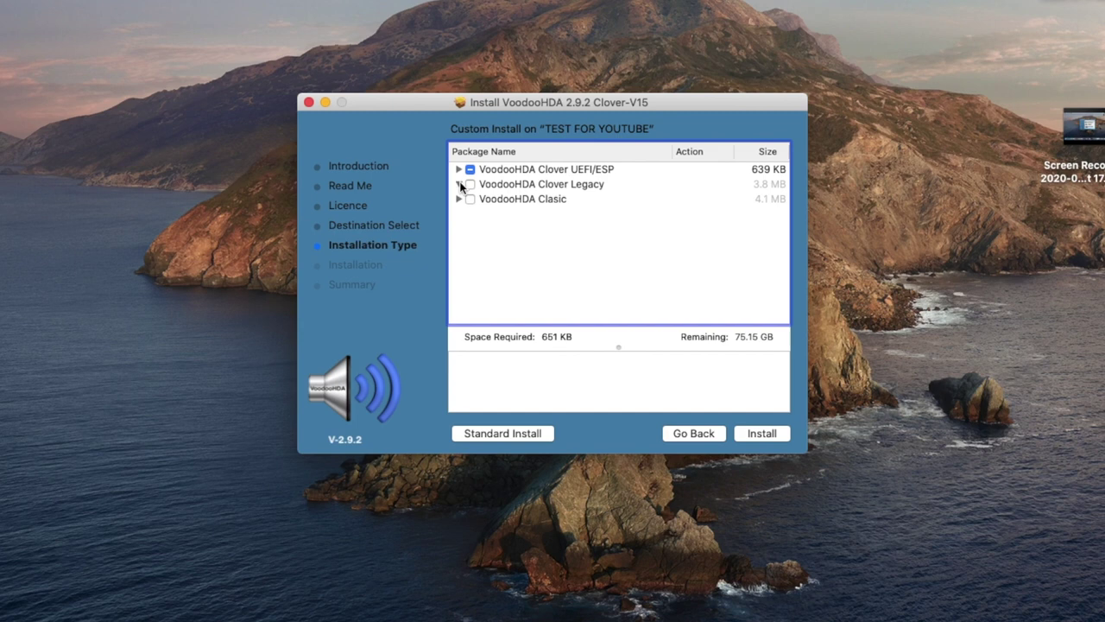
left_click(458, 184)
left_click(483, 198)
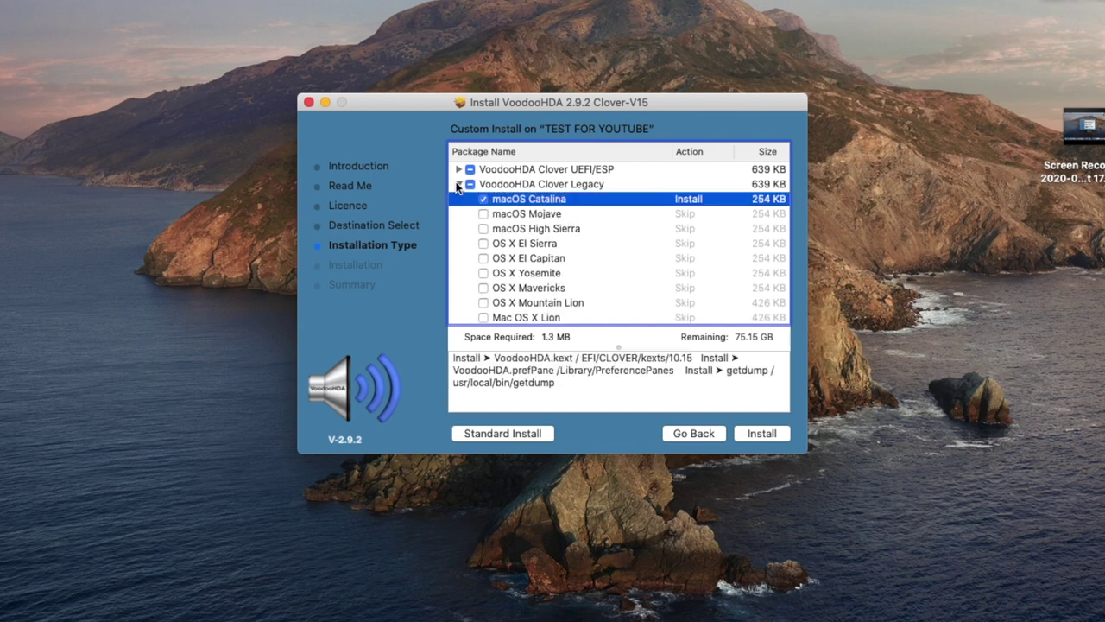
left_click(459, 183)
left_click(458, 199)
left_click(482, 213)
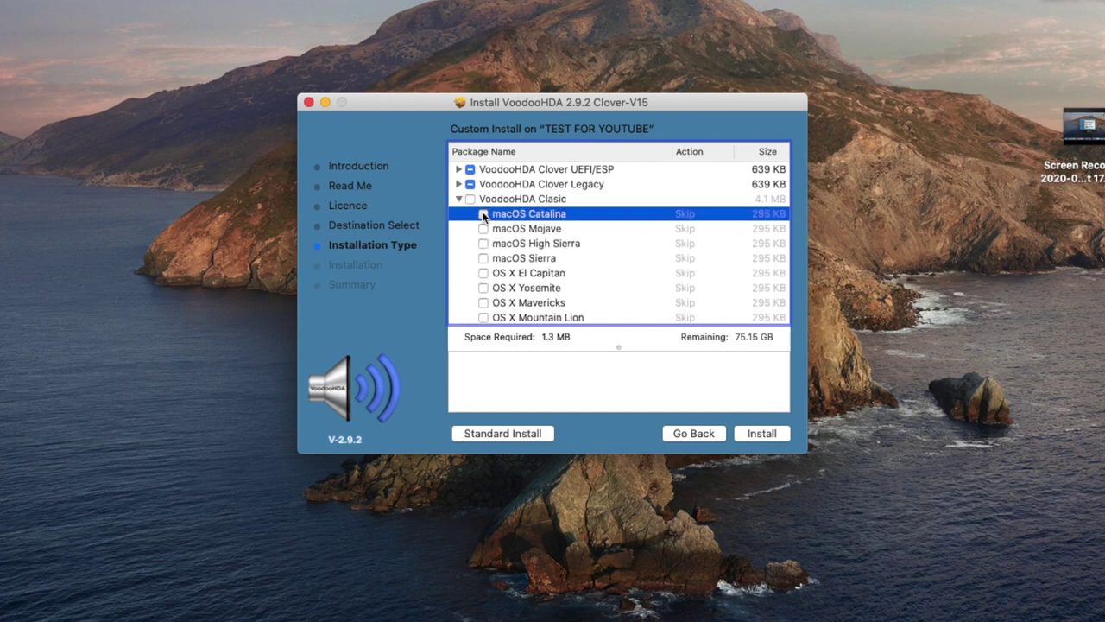
left_click(457, 199)
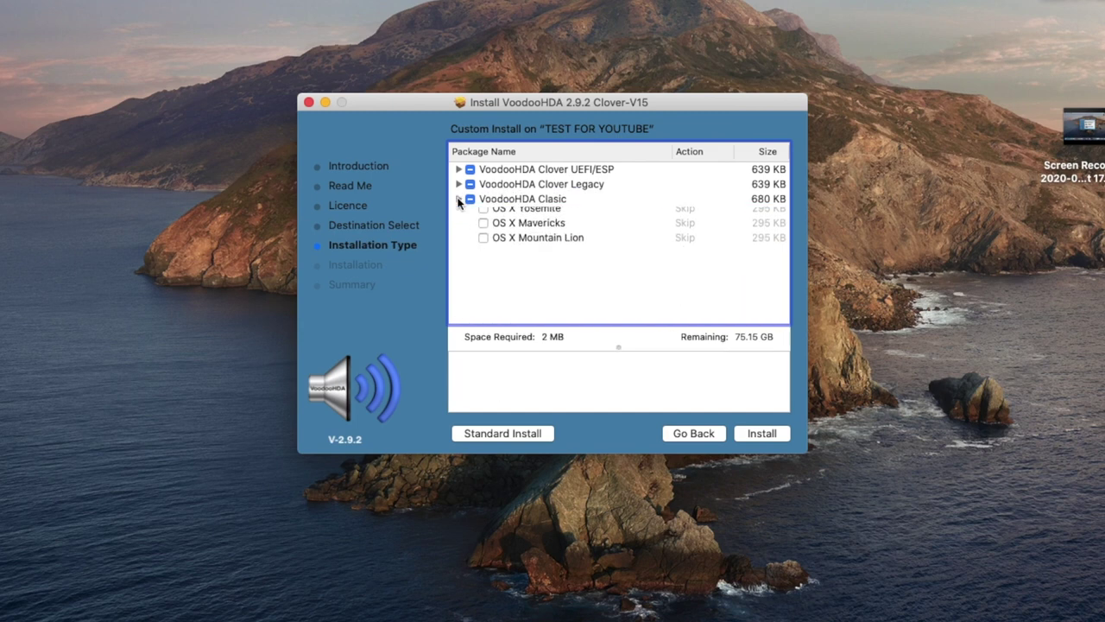
Install with the administrator password and proceed despite the incompatibility warning
left_click(762, 433)
type("*******")
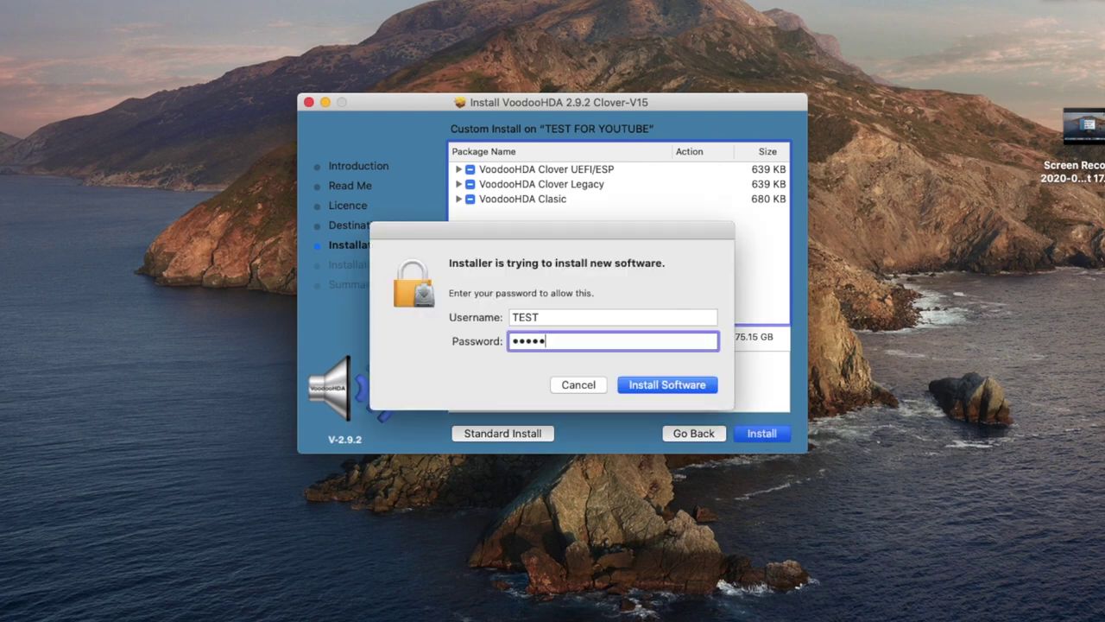
key("super+a")
type("*******")
key("Return")
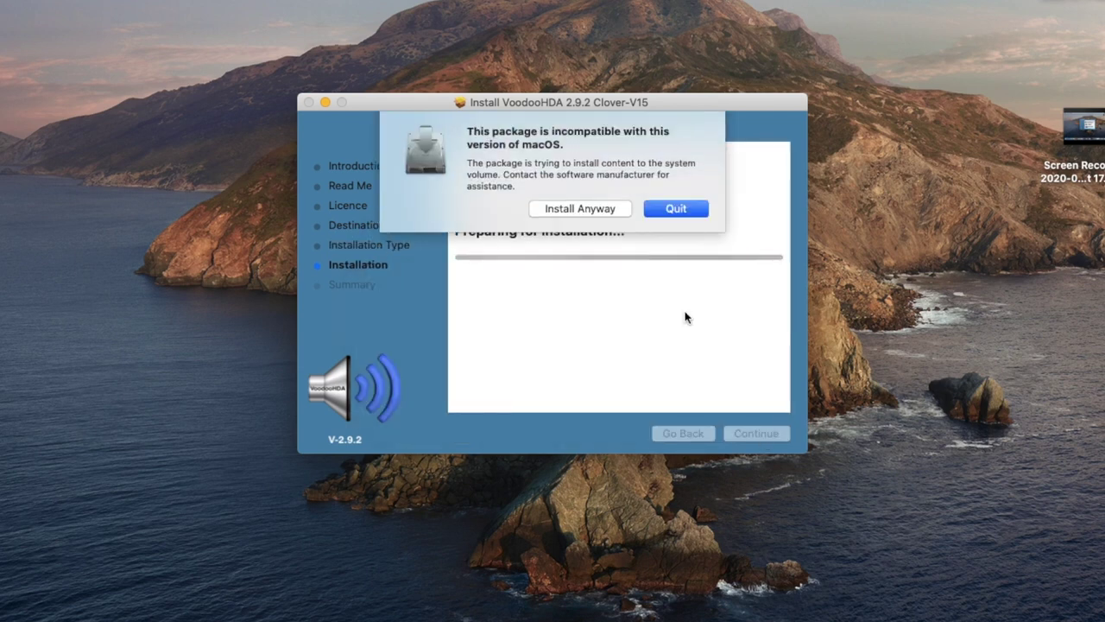
left_click(602, 214)
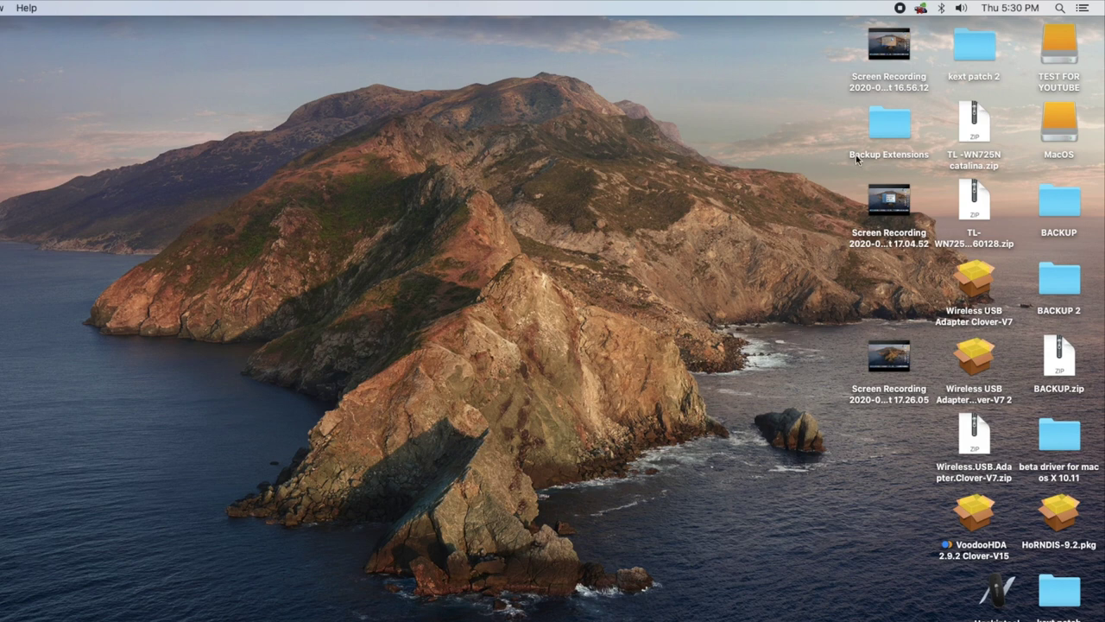
Raise output volume to maximum and set the output device to Headphones (Black Right)
left_click(961, 8)
left_click_drag(931, 43, 967, 53)
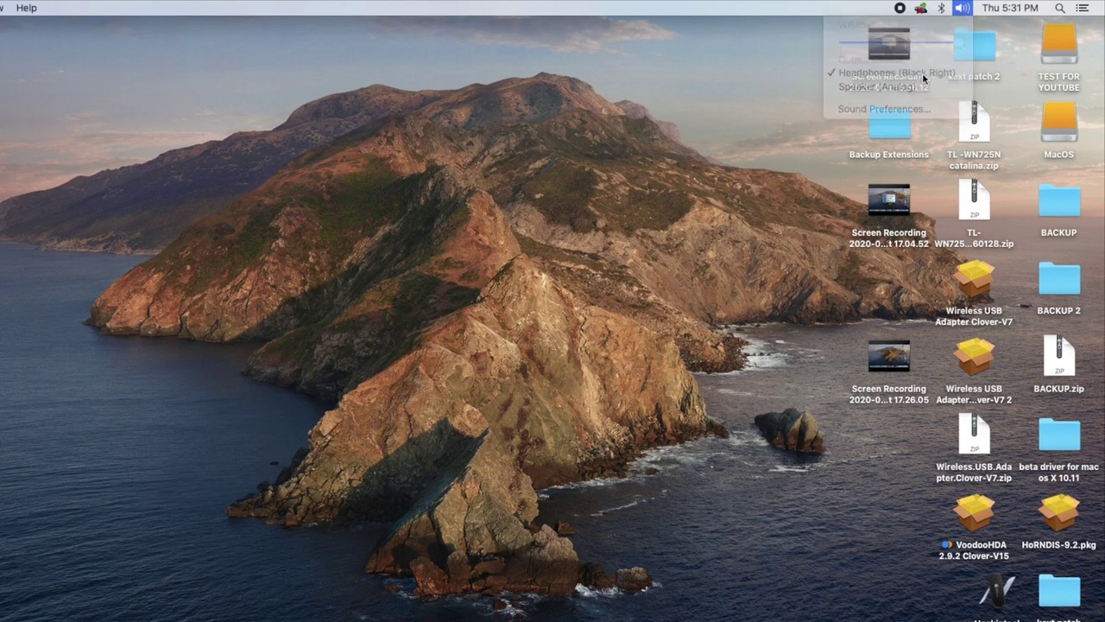
left_click(961, 8)
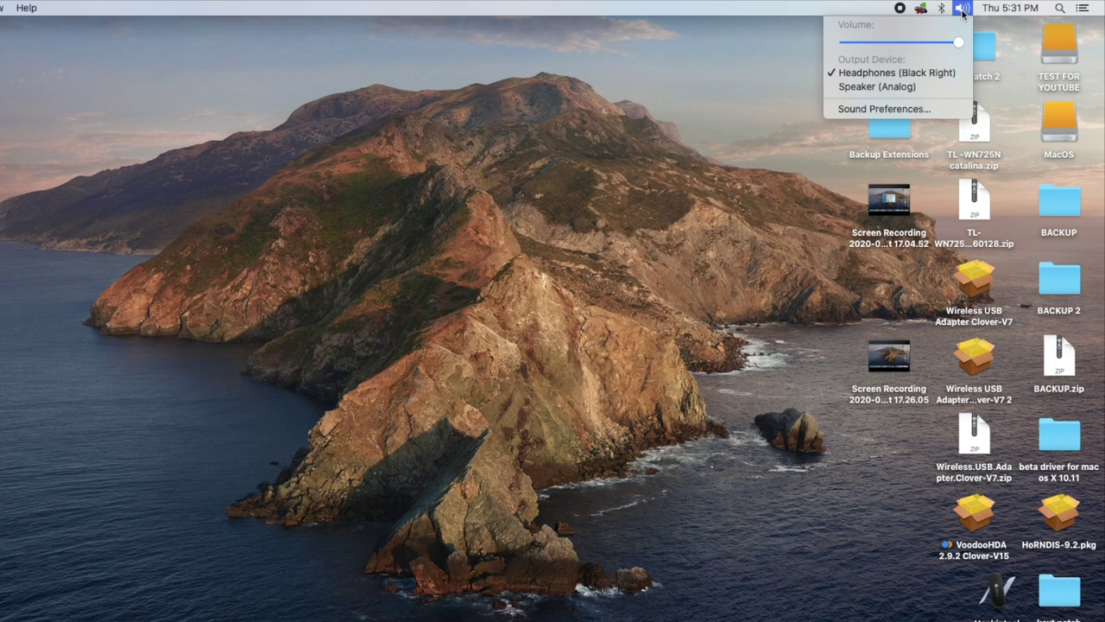
left_click(876, 86)
left_click(961, 8)
left_click(928, 74)
Open Sound Preferences, then go to the VoodooHDA preference pane
left_click(962, 10)
left_click(925, 110)
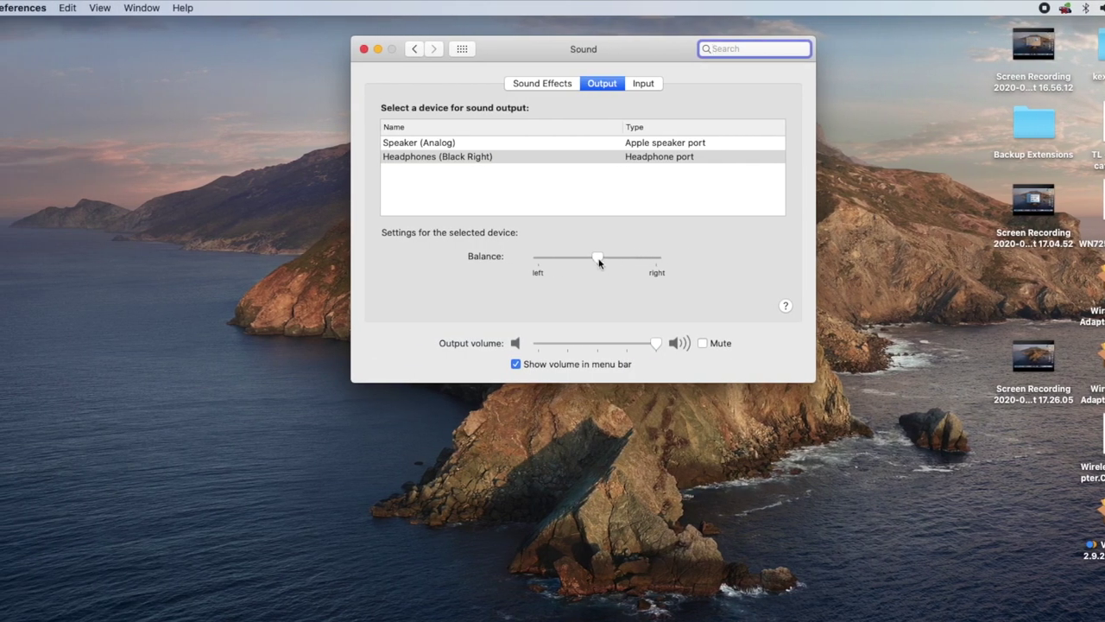
left_click(416, 50)
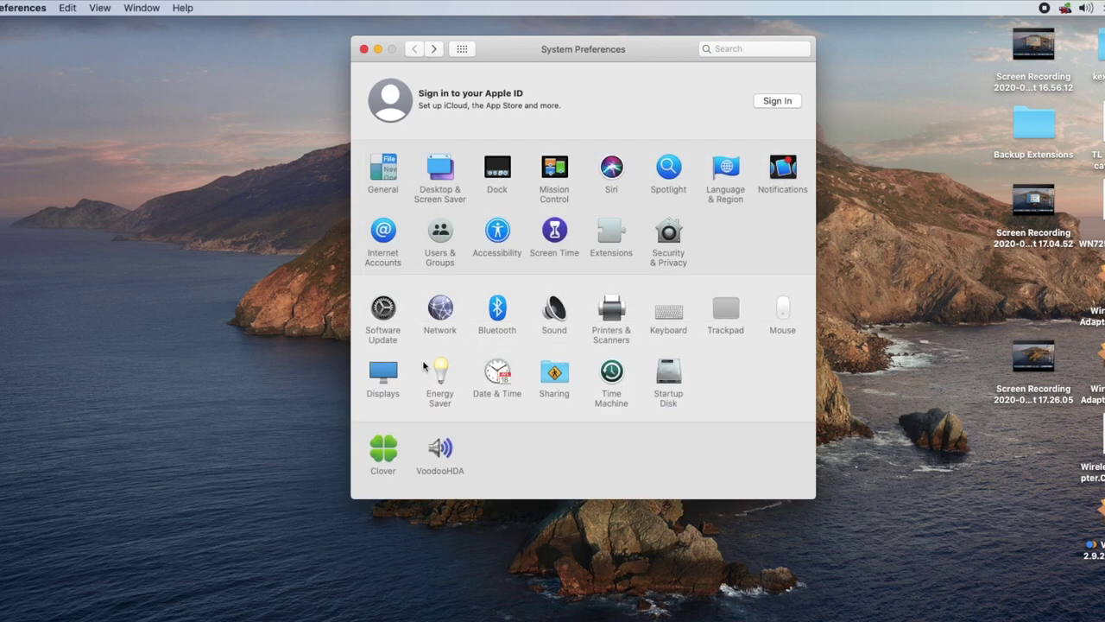
left_click(440, 449)
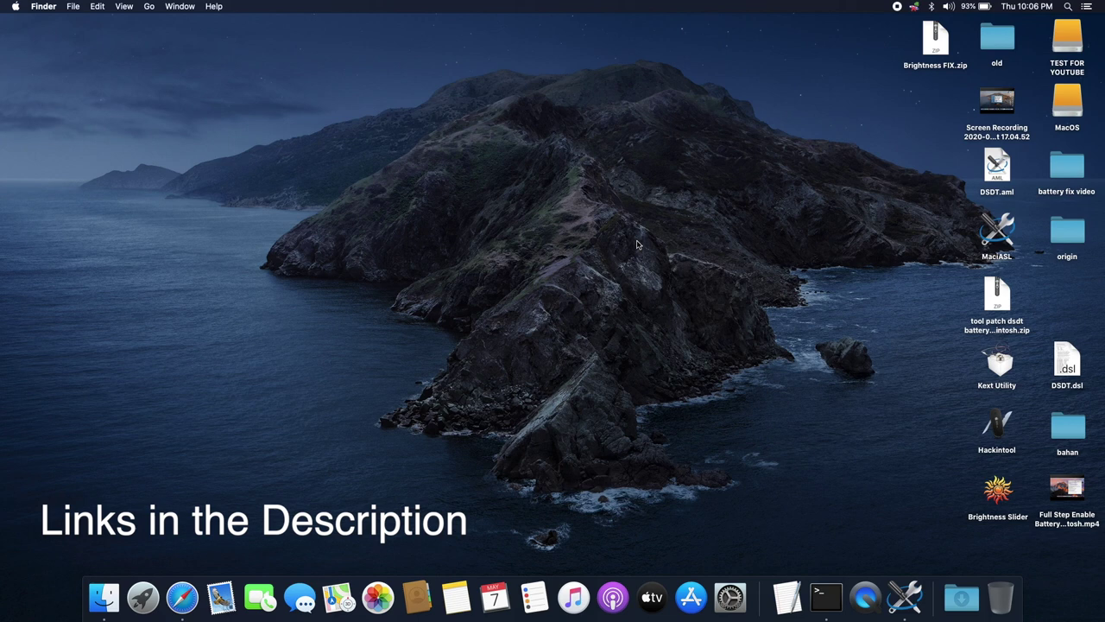
Extract Brightness FIX.zip and open its folder showing AppleBacklightFixup.kext and SSDT-PNLF.aml
left_click(936, 44)
left_click_drag(849, 73, 772, 47)
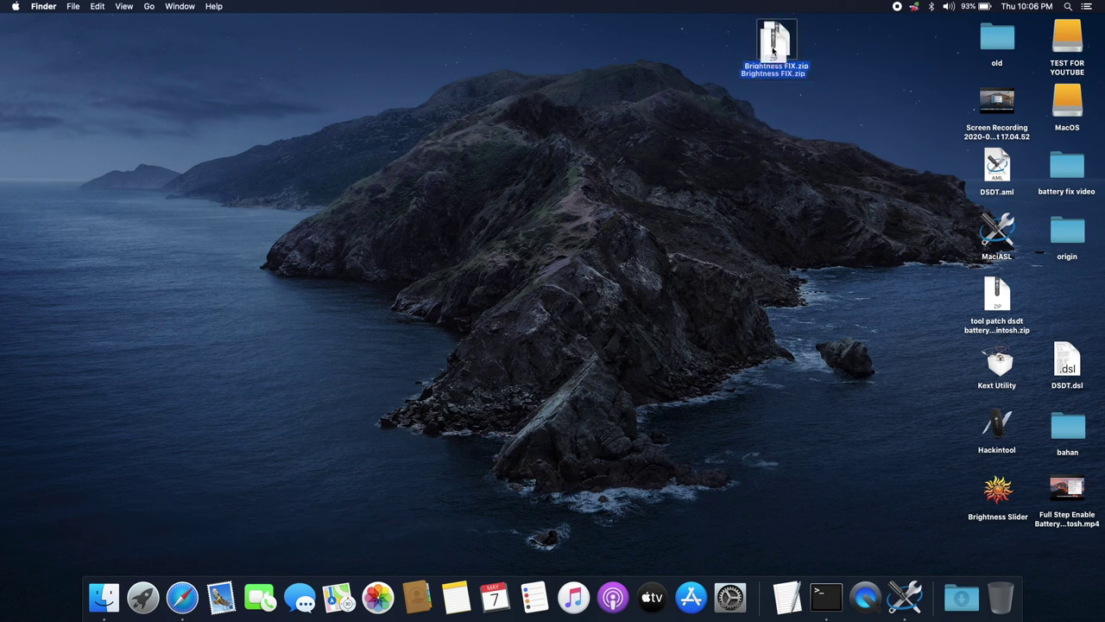
double_click(779, 52)
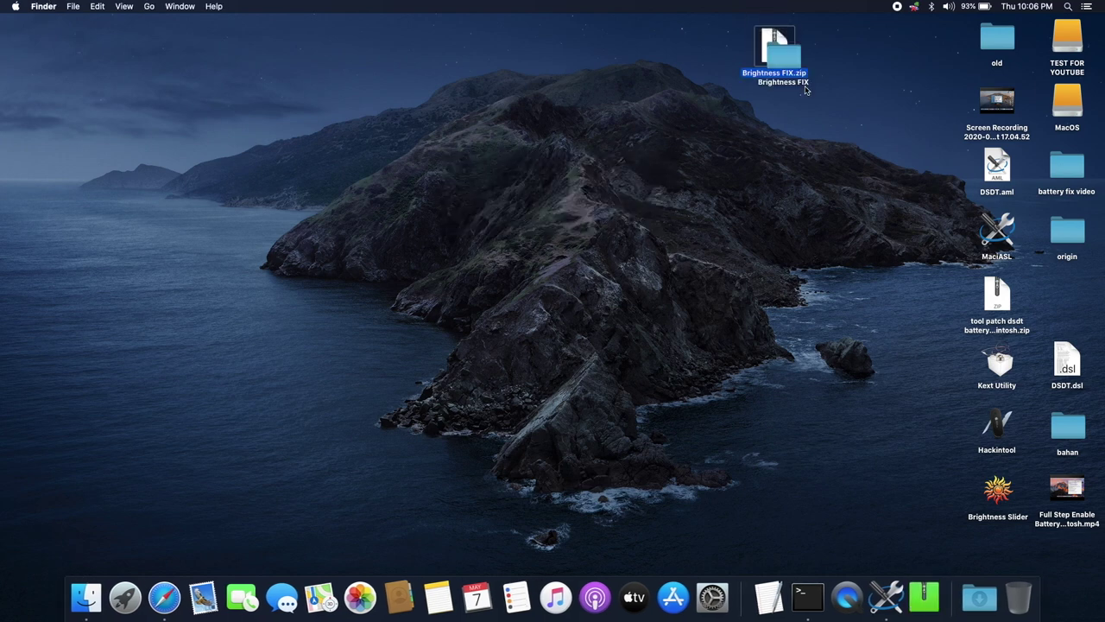
double_click(782, 121)
left_click_drag(676, 101, 930, 113)
right_click(787, 187)
key("Escape")
Launch Clover Configurator through Spotlight by searching 'clover'
key("super+space")
type("clover")
key("Return")
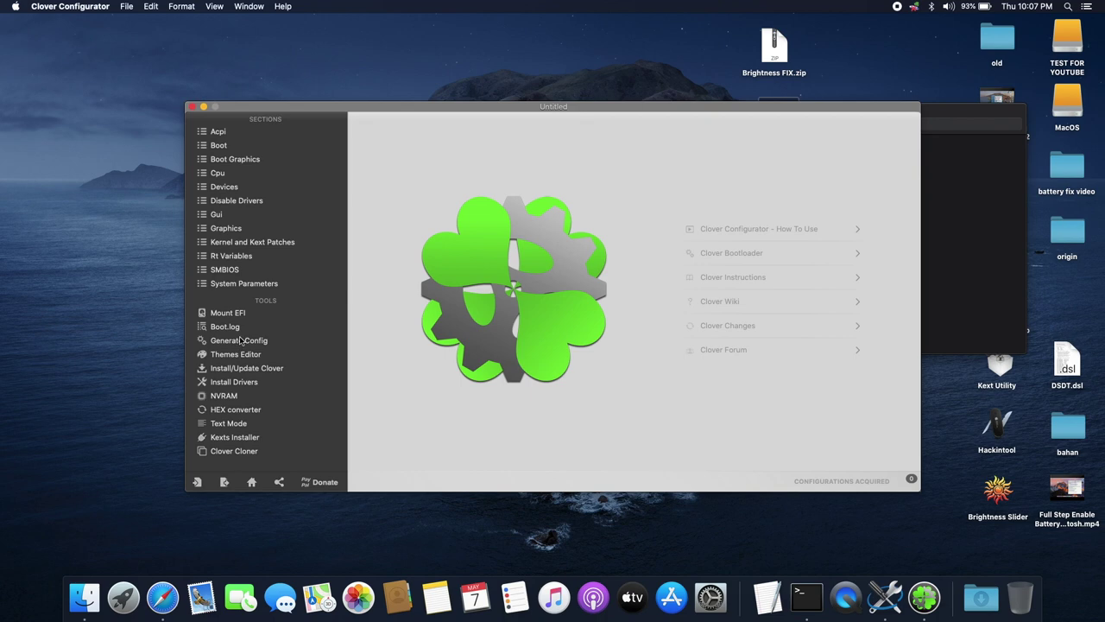
Mount the disk2s1 EFI partition of the WD Elements macOS disk with the admin password
left_click(245, 316)
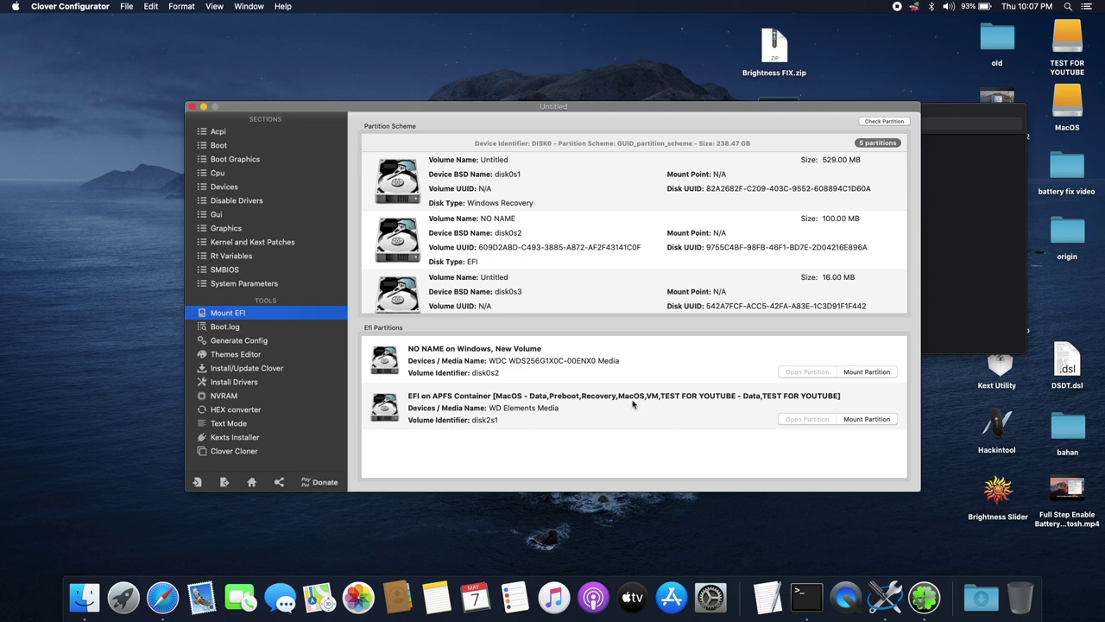
left_click(850, 420)
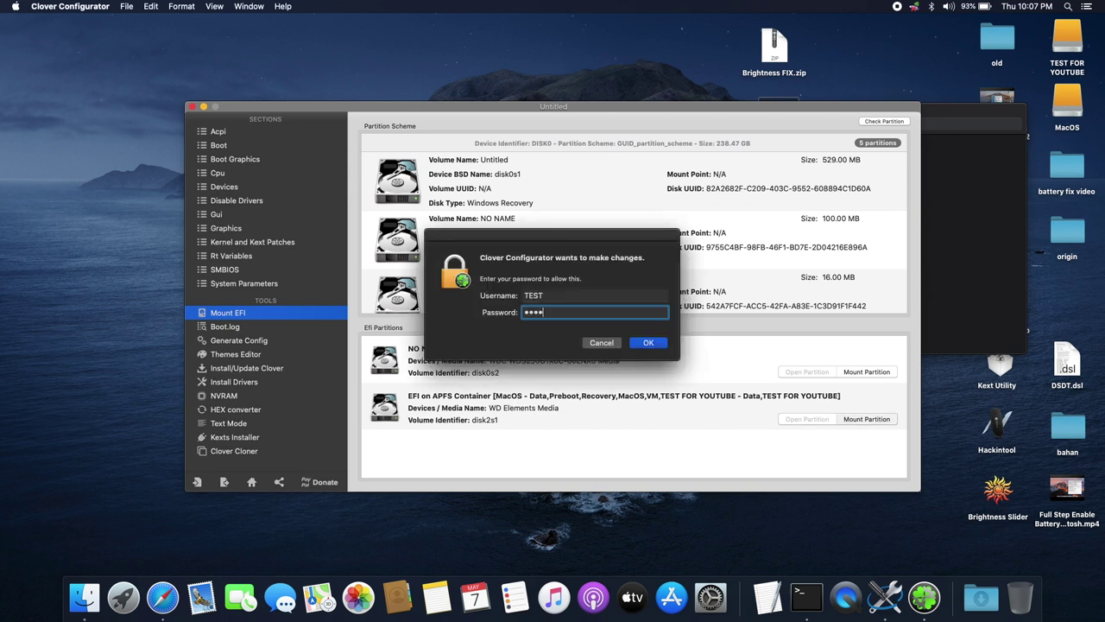
key("Return")
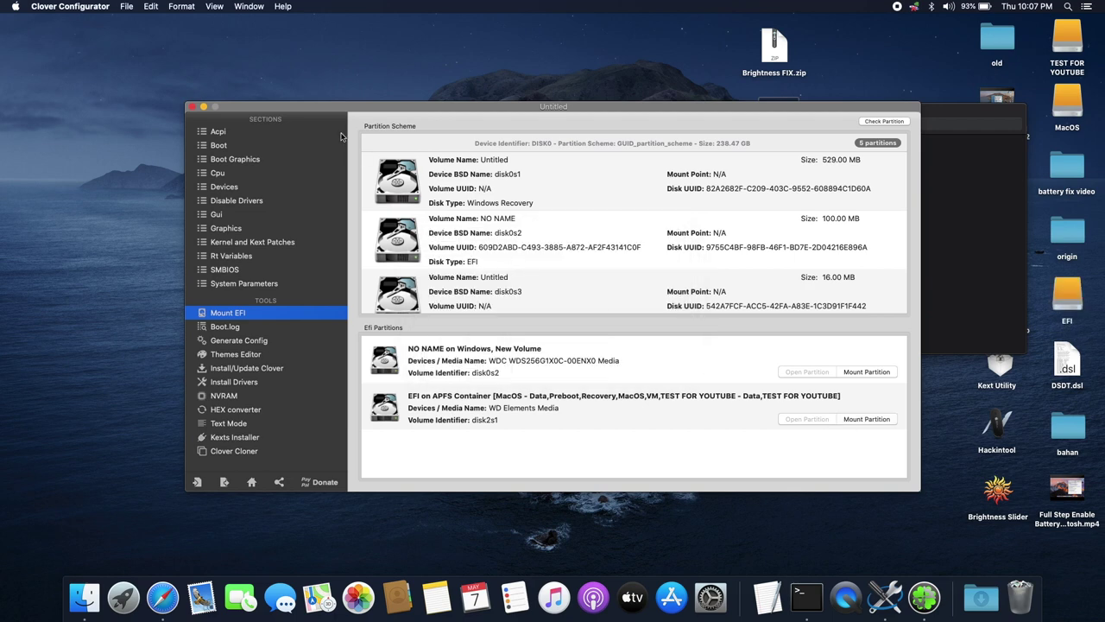
left_click(191, 106)
left_click_drag(722, 111, 417, 48)
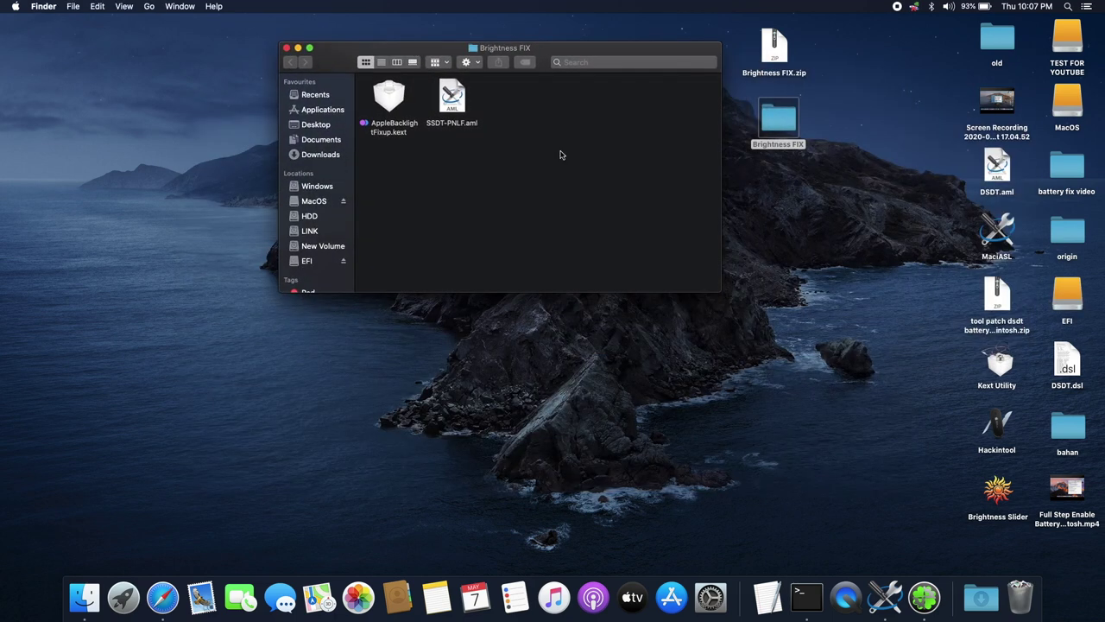
Copy SSDT-PNLF.aml into EFI/CLOVER/ACPI/patched on the mounted EFI partition
double_click(1060, 299)
left_click_drag(639, 65, 850, 140)
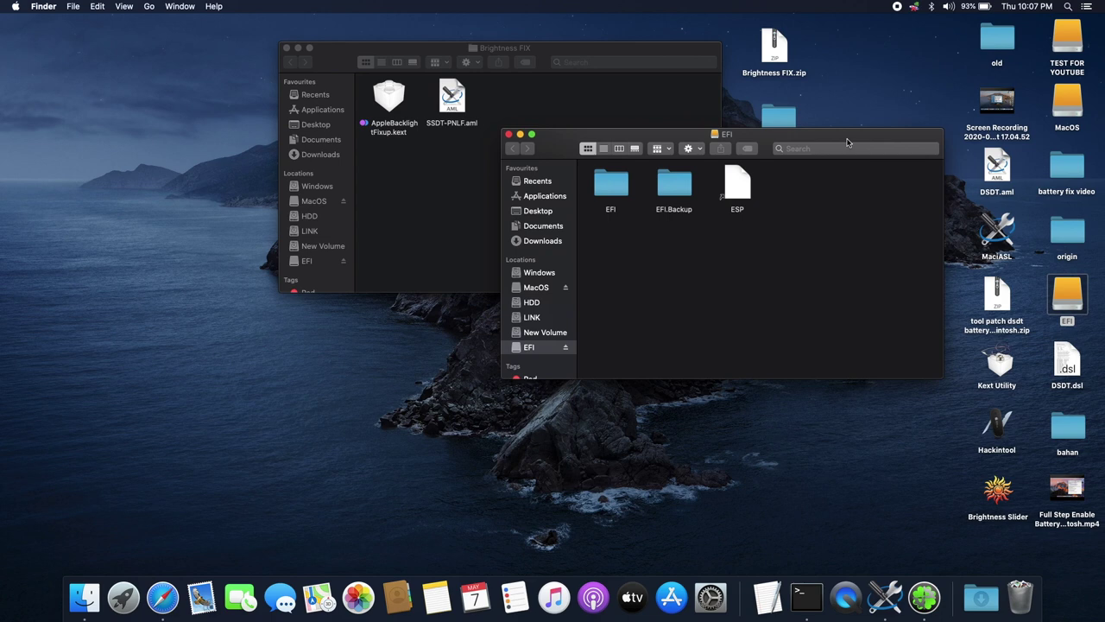
double_click(613, 188)
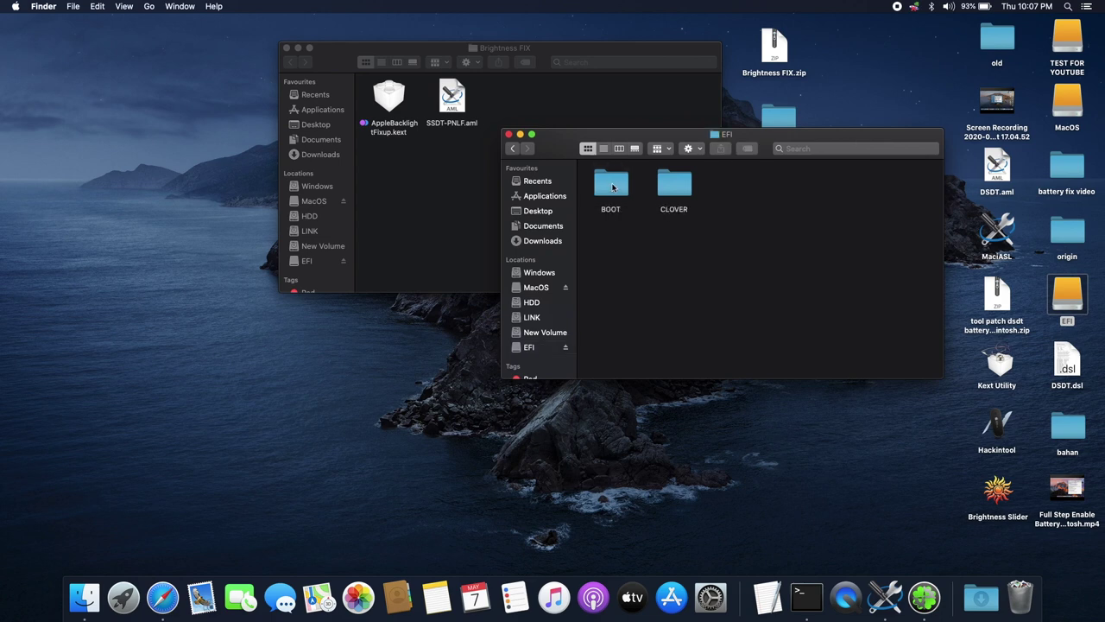
double_click(678, 188)
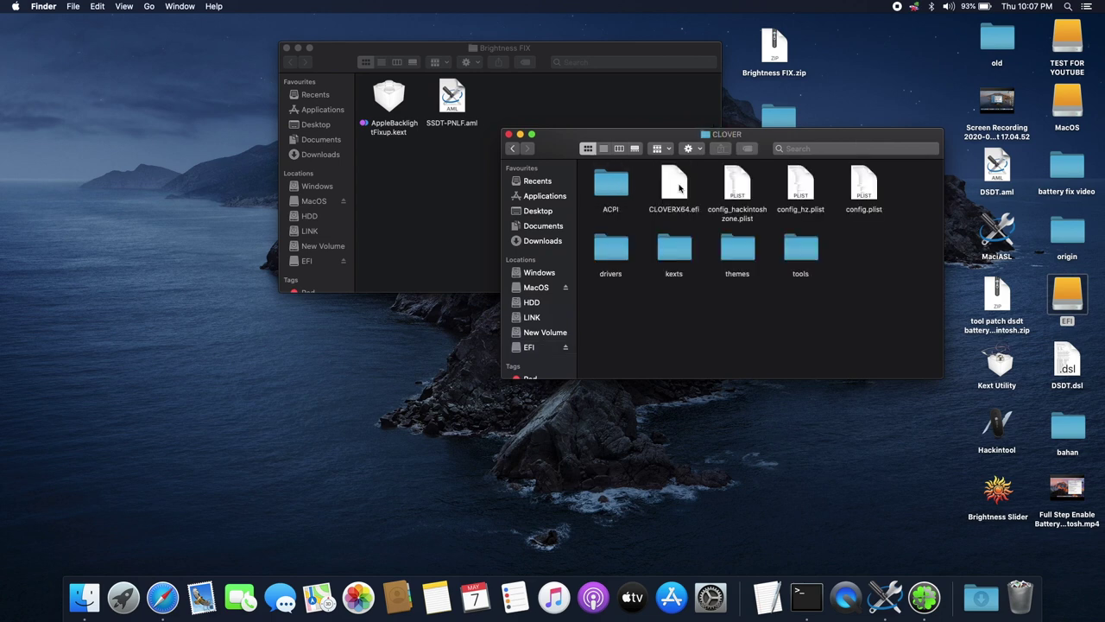
left_click(608, 187)
double_click(607, 187)
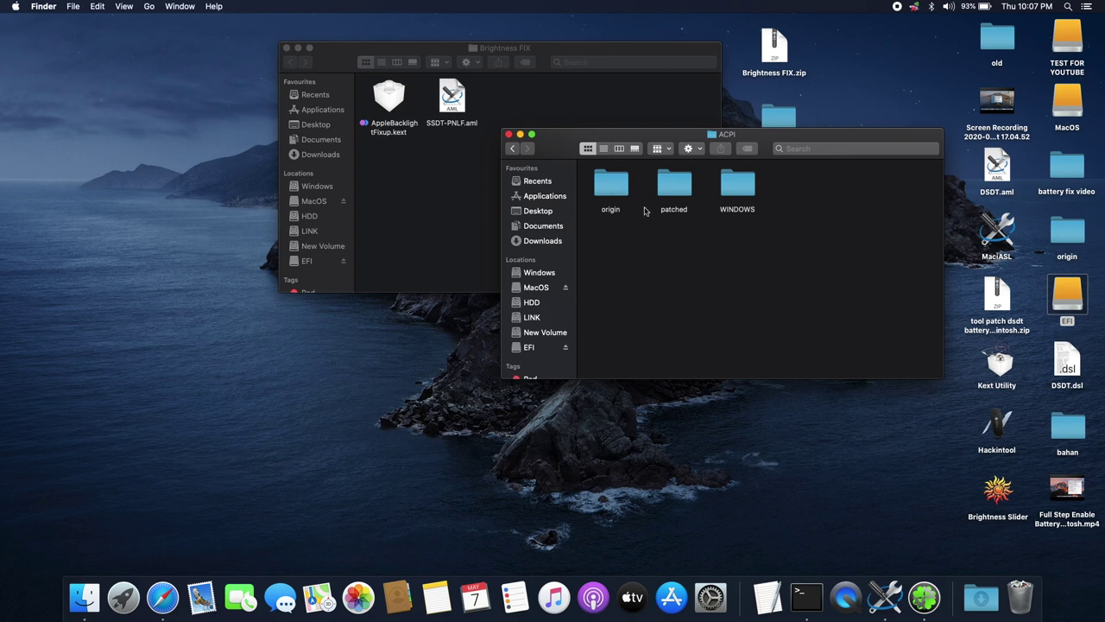
double_click(667, 189)
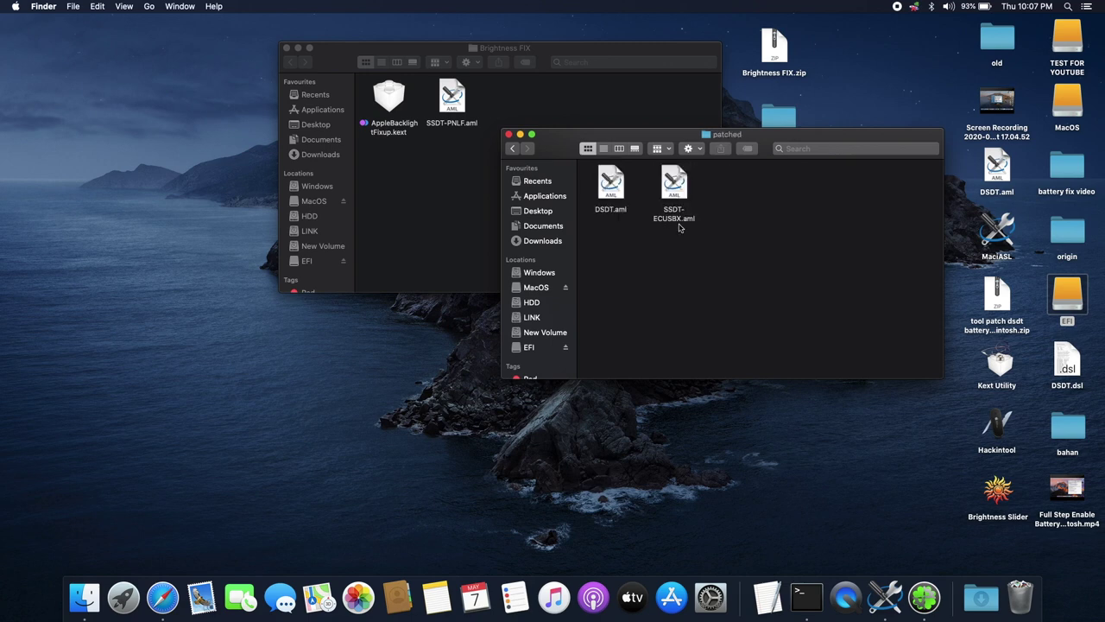
left_click_drag(449, 100, 815, 218)
left_click(661, 267)
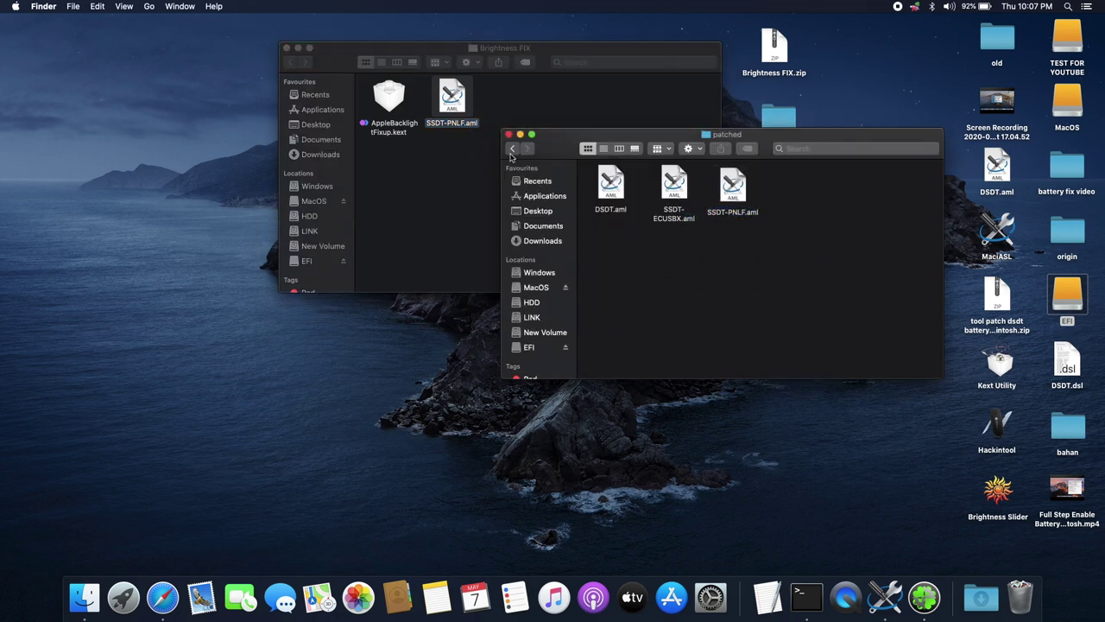
Copy AppleBacklightFixup.kext into CLOVER/kexts/Other and close the folder window
left_click(512, 148)
left_click(512, 148)
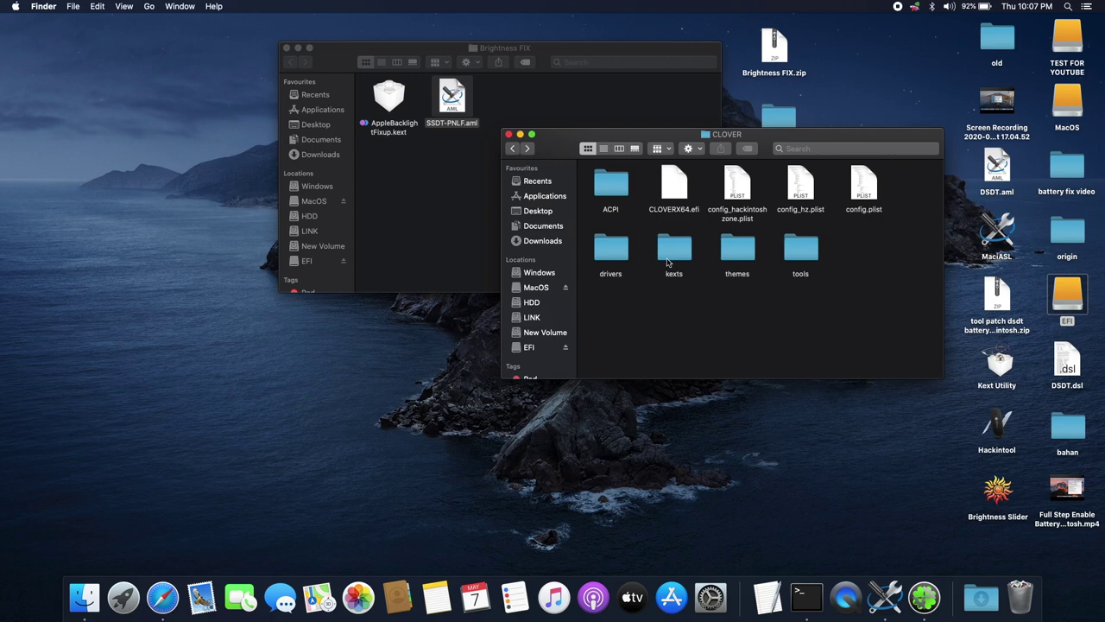
double_click(673, 250)
double_click(610, 313)
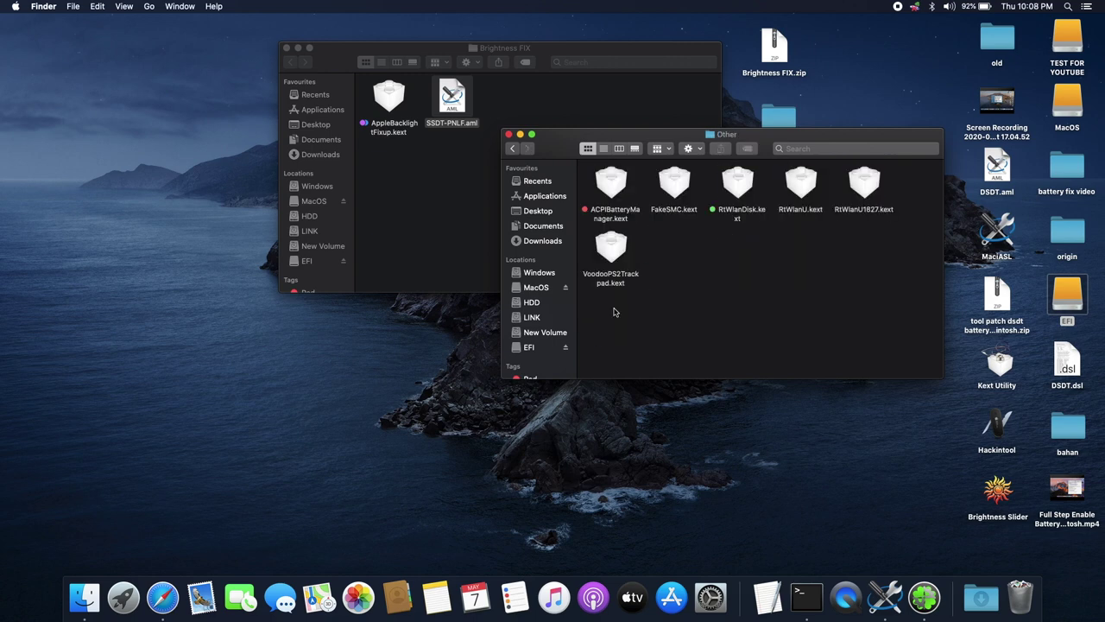
left_click(402, 103)
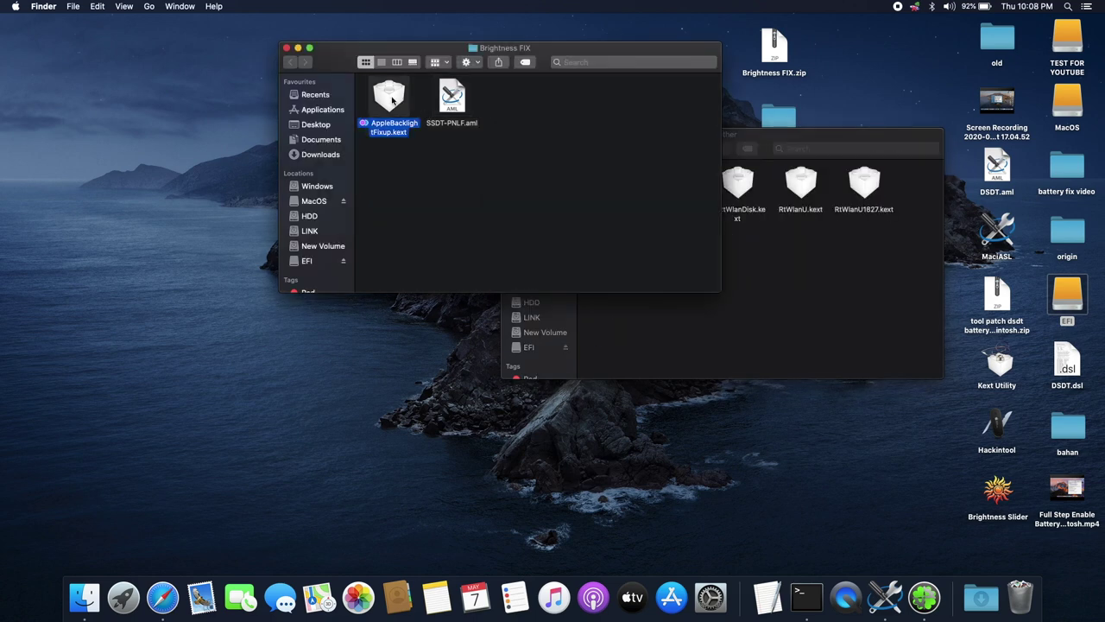
left_click_drag(390, 101, 680, 254)
left_click(723, 264)
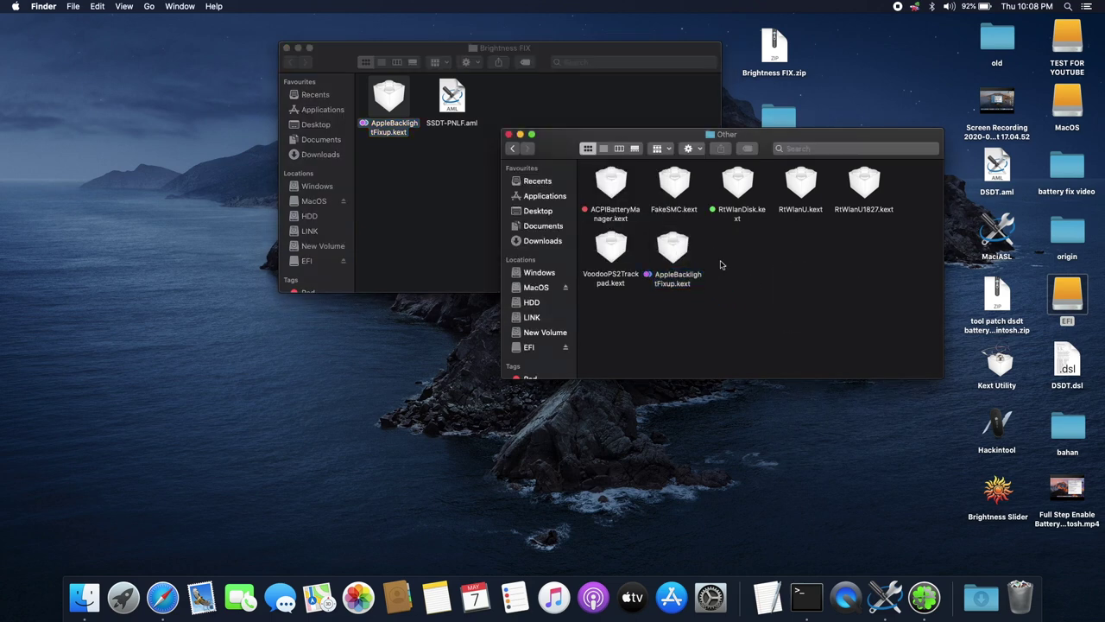
left_click(509, 135)
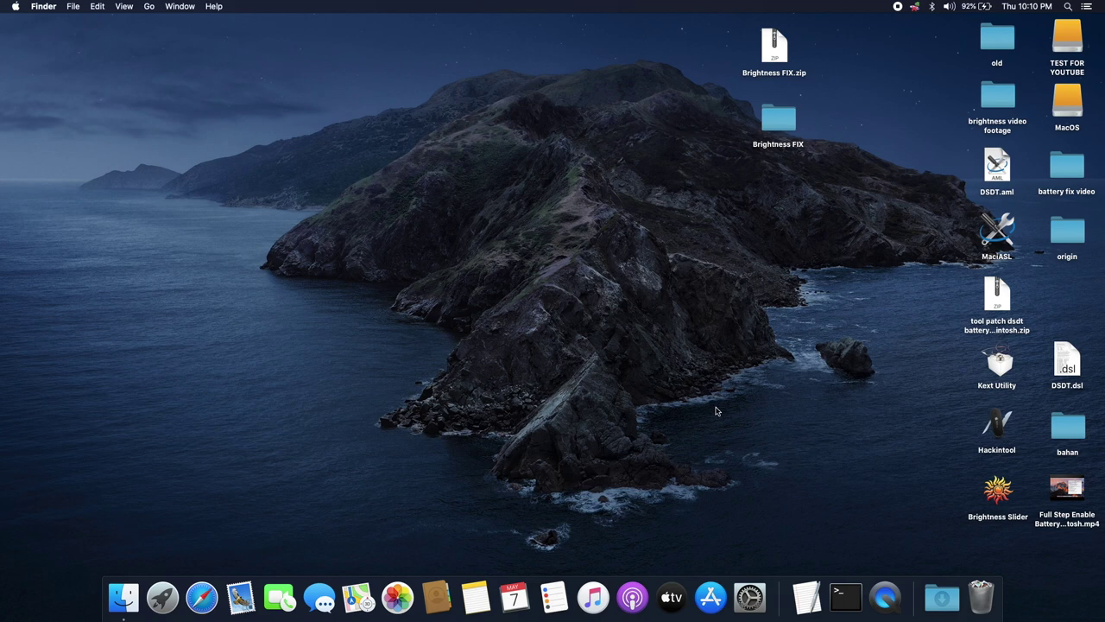
In Displays preferences, drag the Brightness slider low and high, then check the Refresh Rate options
left_click(751, 596)
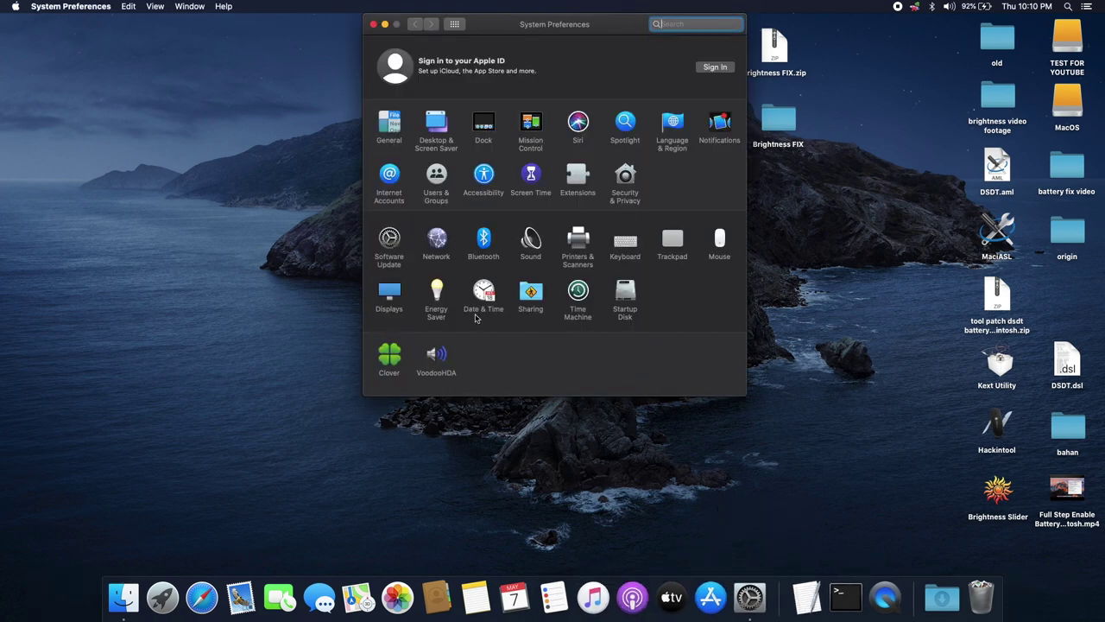
left_click(390, 292)
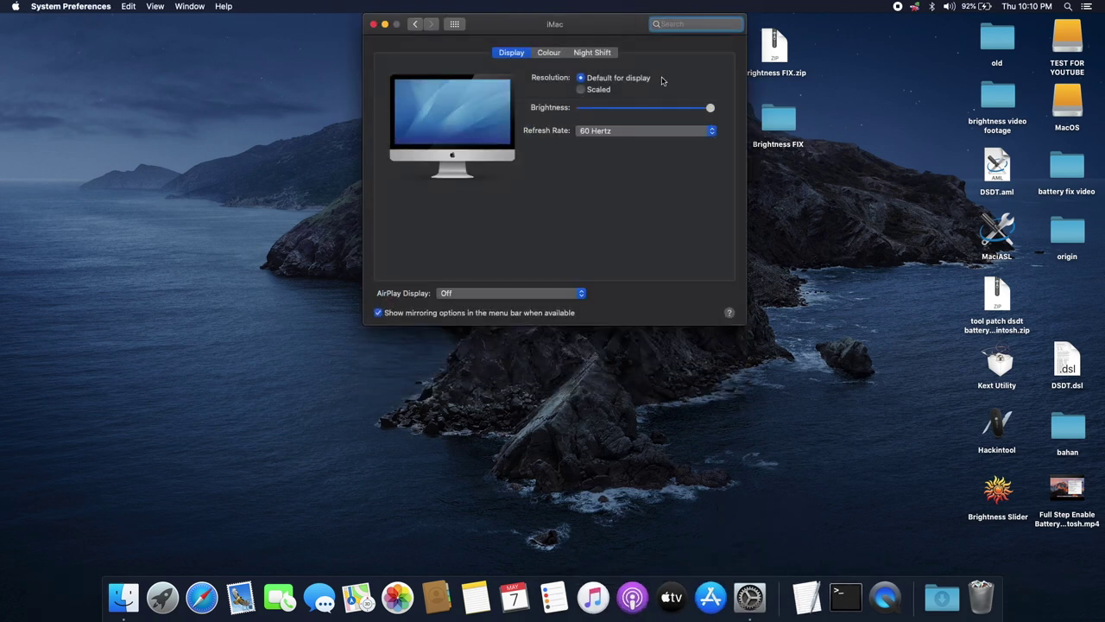
left_click(700, 108)
left_click_drag(700, 108, 765, 86)
left_click(704, 132)
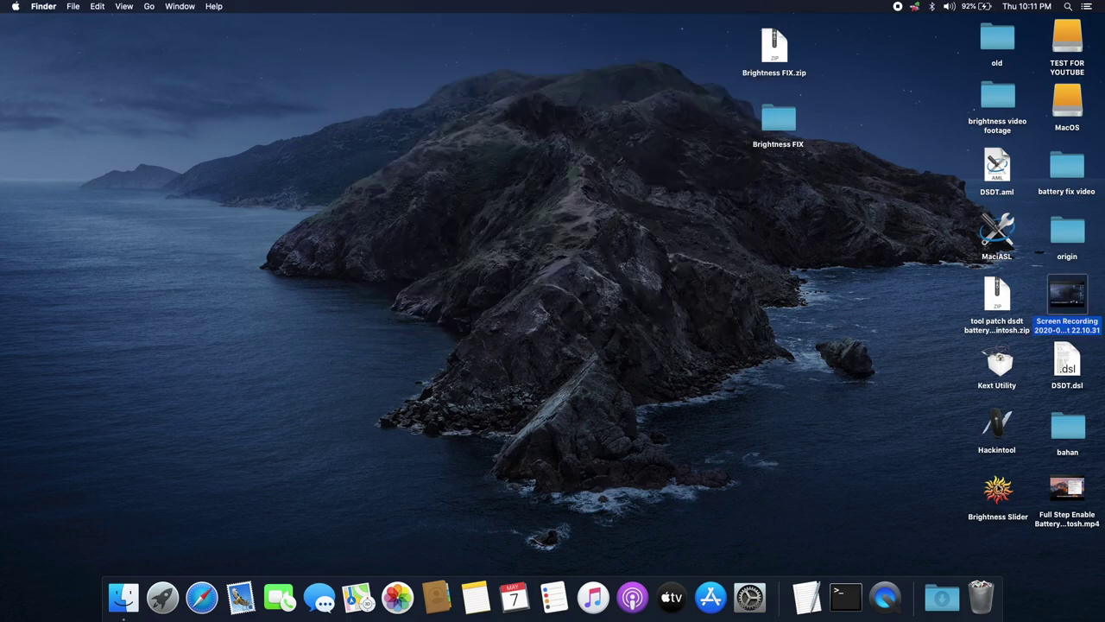
Set brightness to about a third with the Brightness Slider menu-bar control and review its preferences
left_click(998, 489)
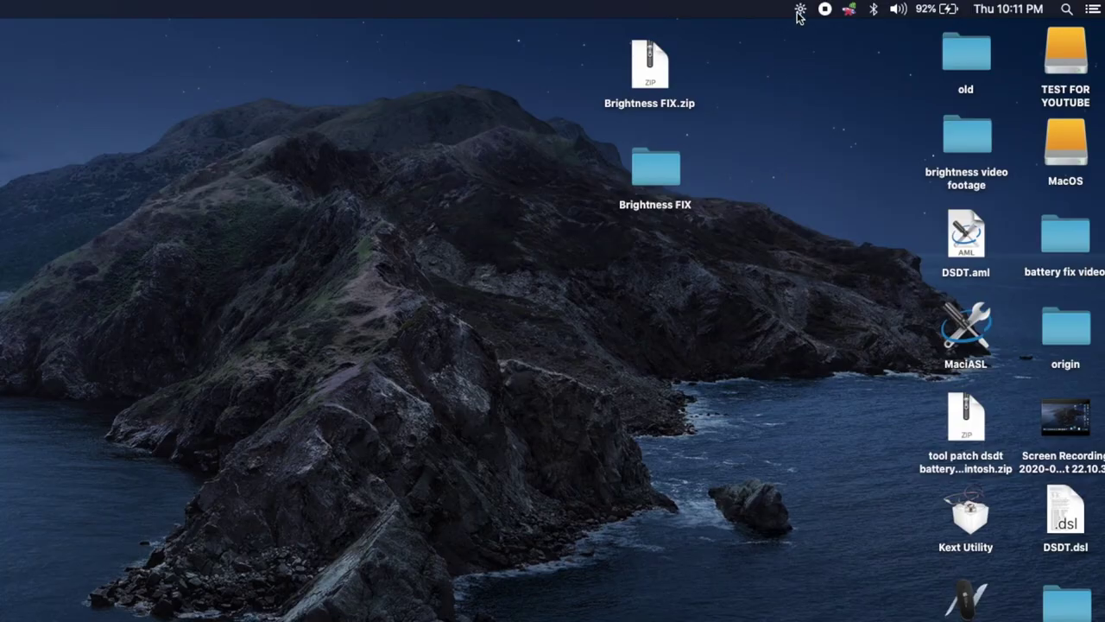
left_click(800, 8)
left_click_drag(801, 33, 808, 69)
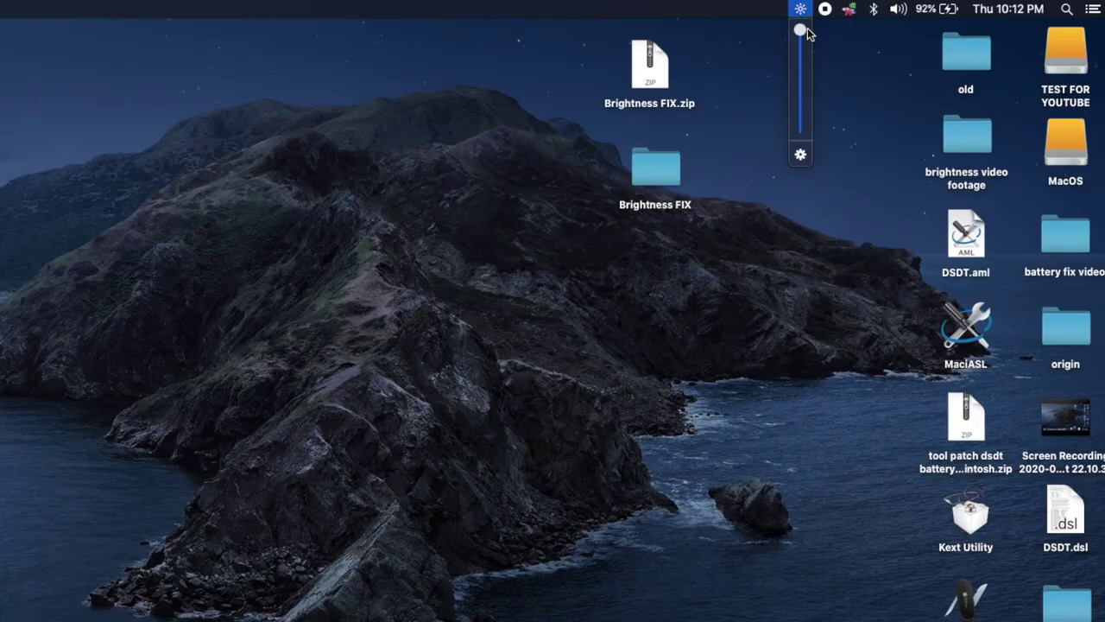
left_click(801, 154)
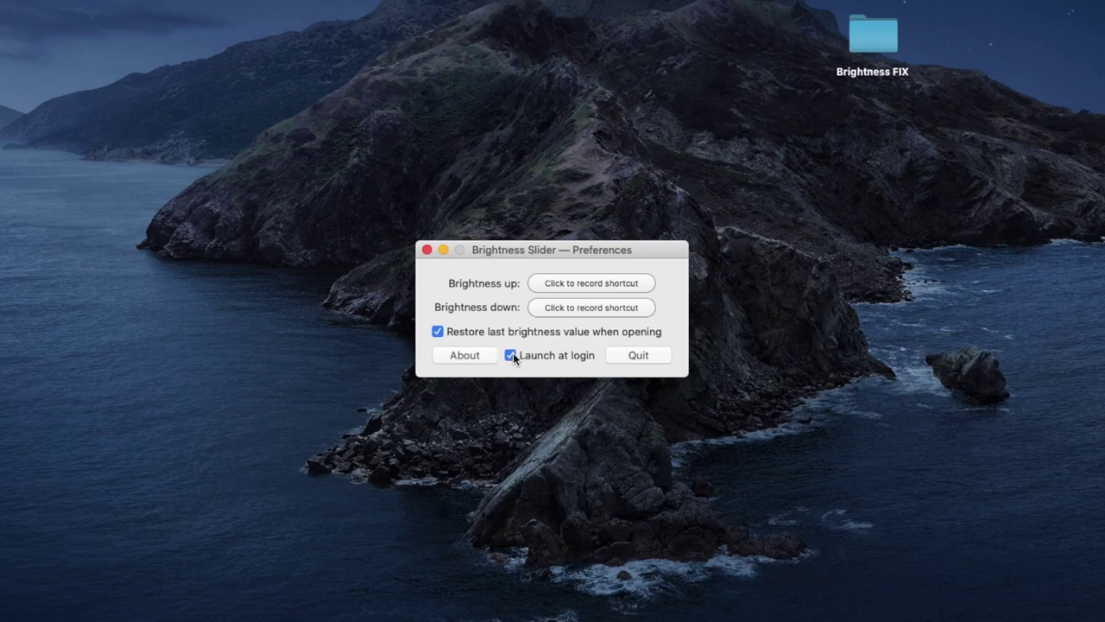
left_click(427, 249)
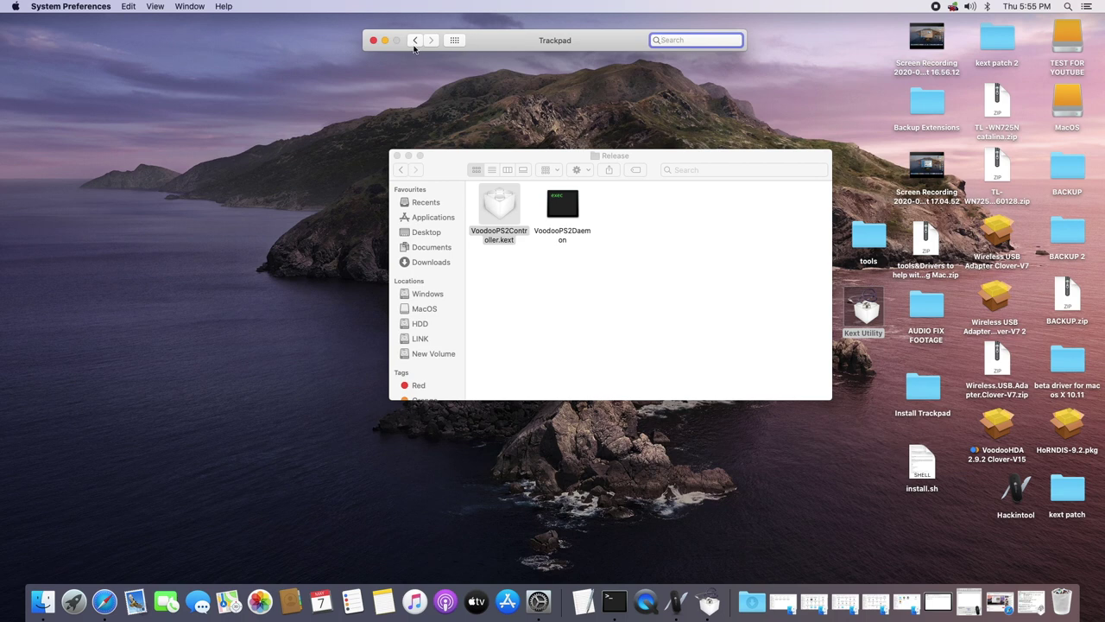
Extract the tools zip and move its Install Trackpad folder onto the desktop
left_click(415, 40)
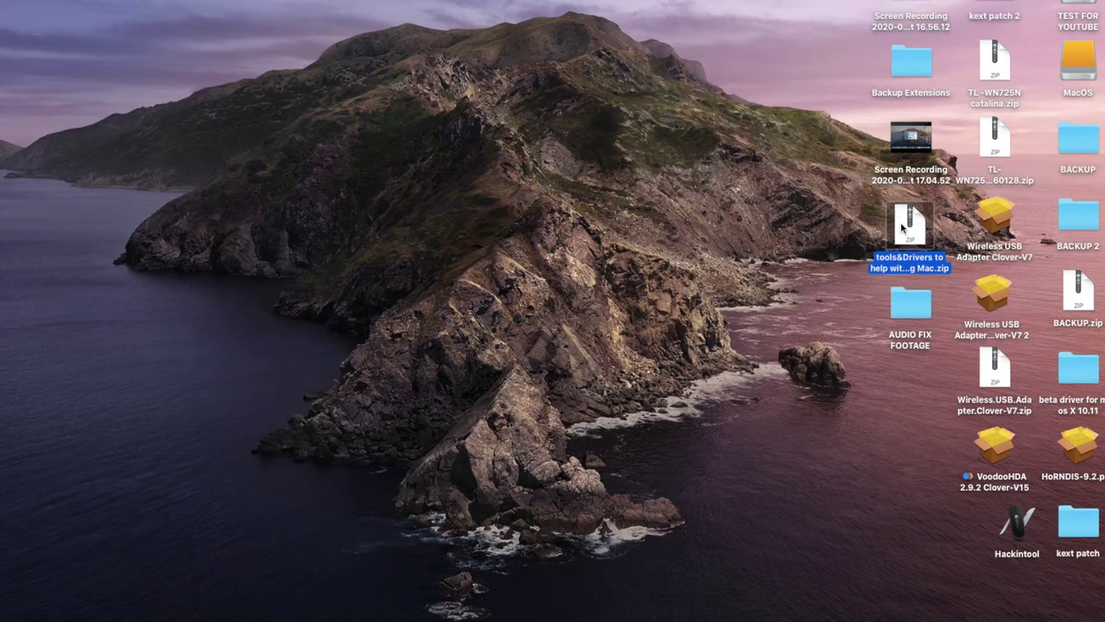
double_click(902, 227)
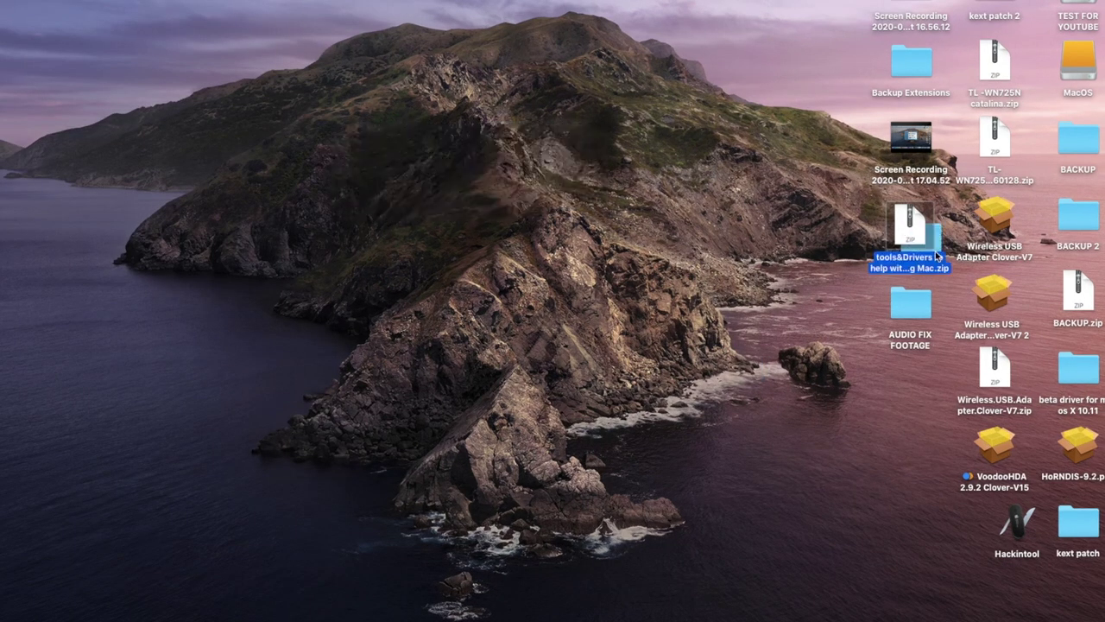
left_click_drag(923, 240, 846, 226)
double_click(846, 227)
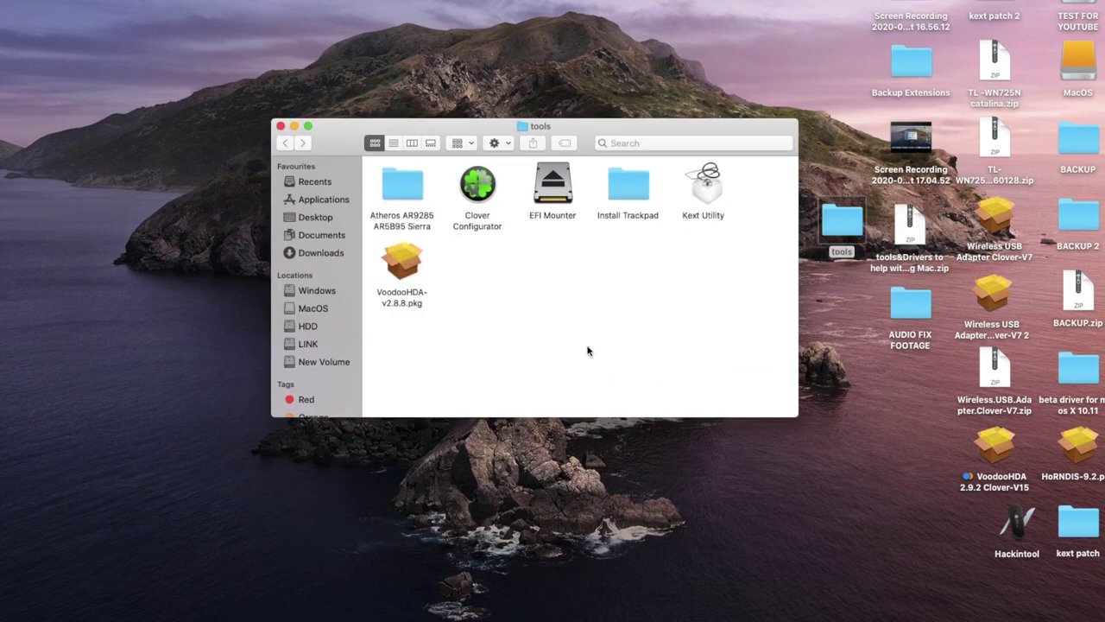
left_click(627, 183)
left_click_drag(632, 190, 909, 407)
left_click(281, 126)
Copy install.sh from the Install Trackpad folder onto the desktop
double_click(910, 399)
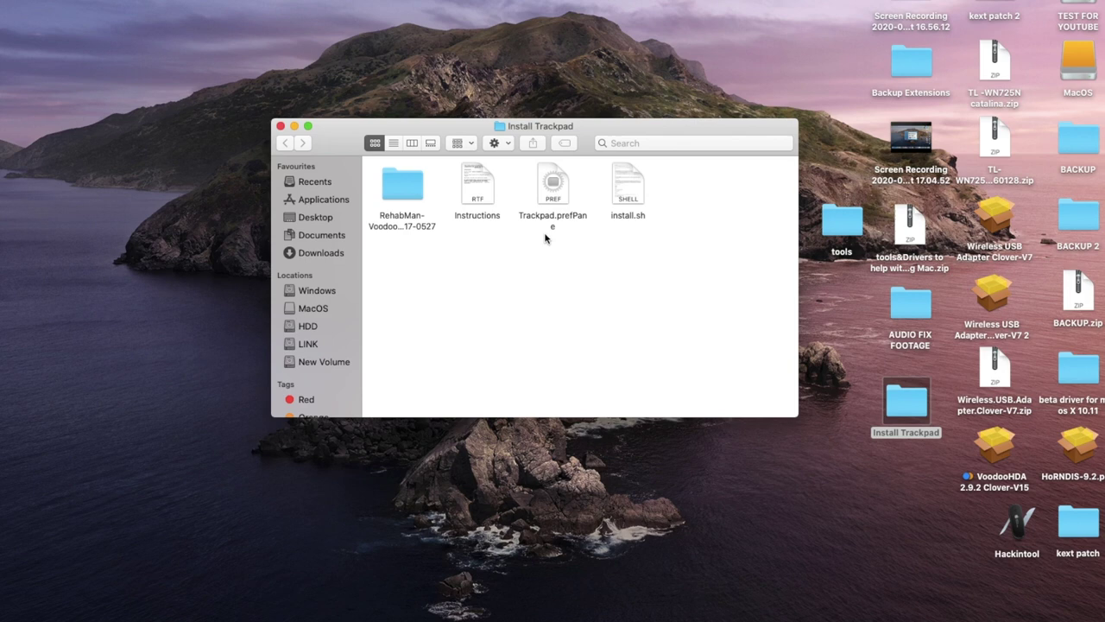
right_click(619, 192)
right_click(620, 285)
left_click_drag(626, 194, 897, 478)
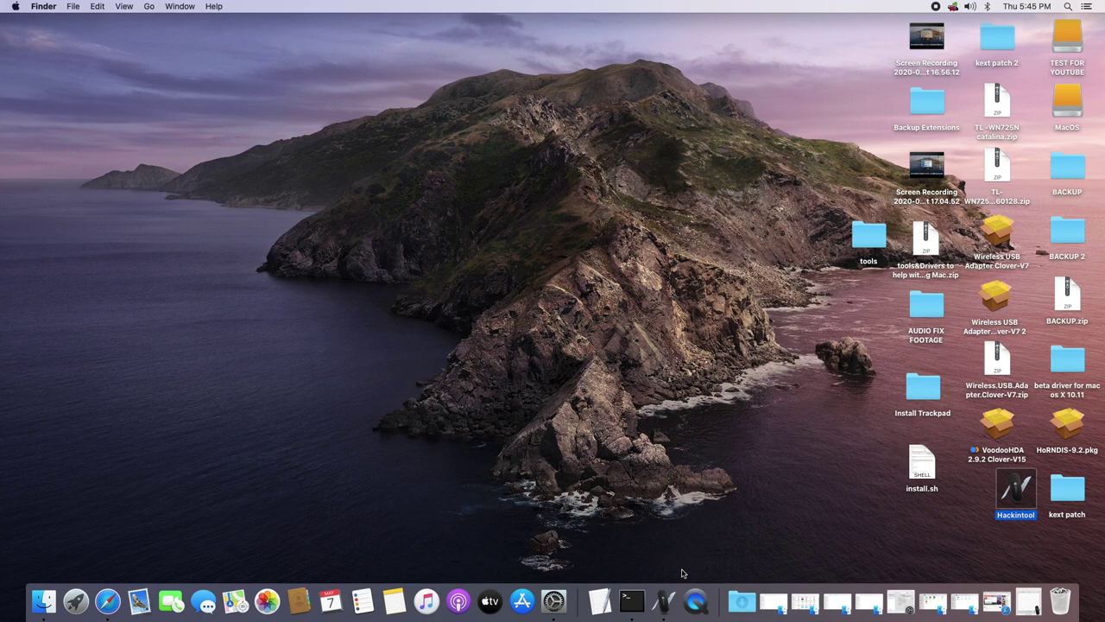
Rerun Hackintool's Gatekeeper-disable and read/write mount with the admin password, then close Hackintool
left_click(663, 601)
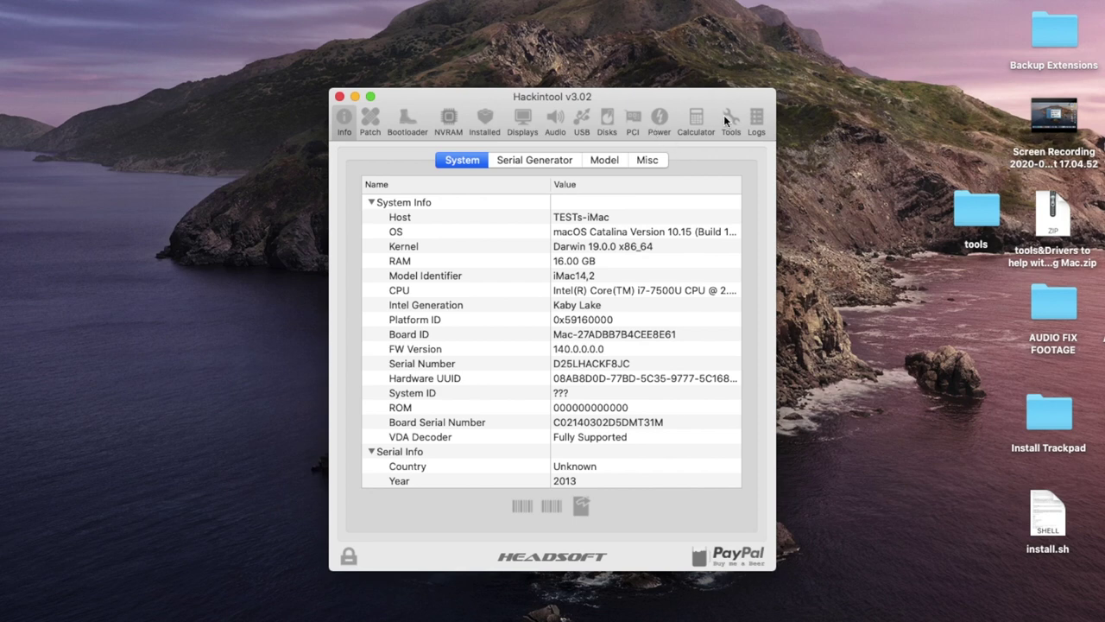
left_click(729, 121)
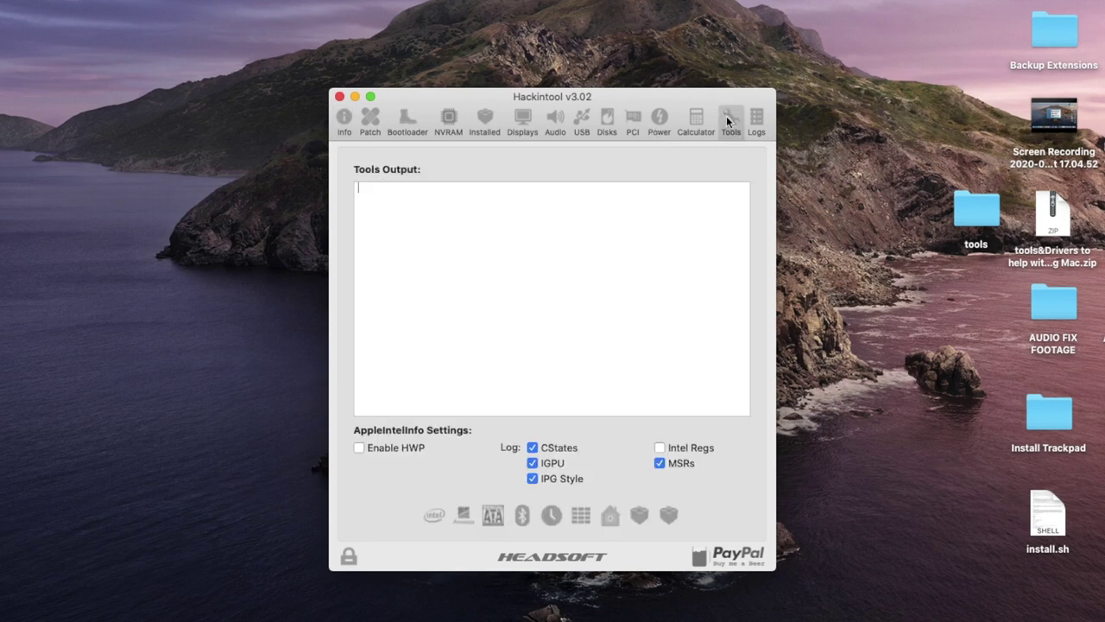
left_click(610, 514)
type("•••••••••")
key("Return")
left_click(573, 221)
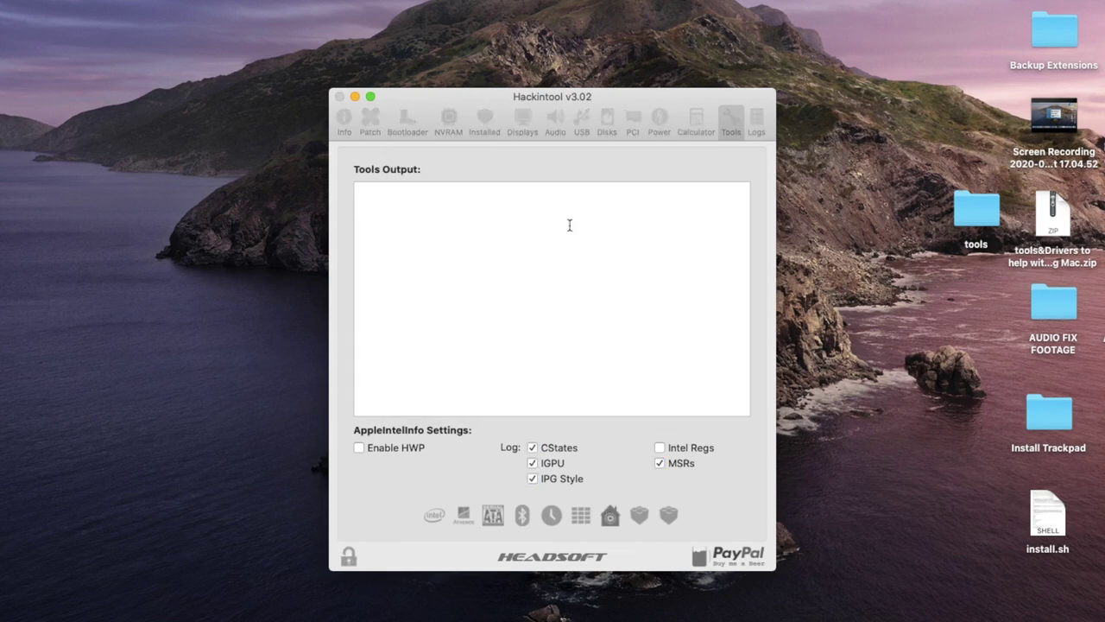
left_click(339, 97)
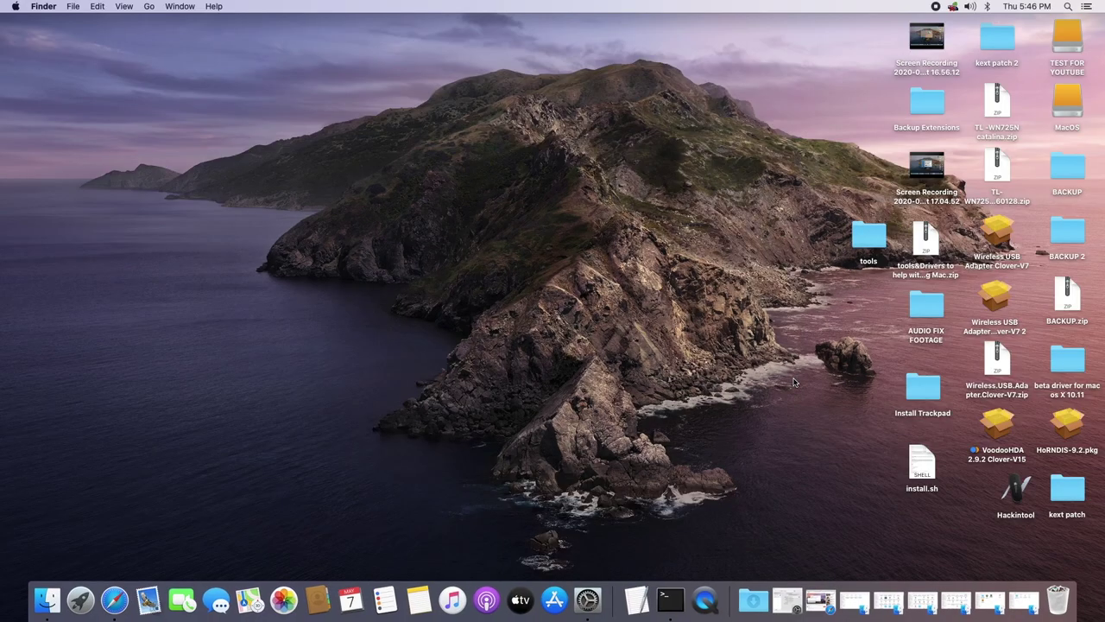
Run the trackpad install.sh script in Terminal with the administrator password until it completes successfully
key("super+space")
type("terminal")
key("Return")
left_click_drag(922, 463, 233, 72)
key("Return")
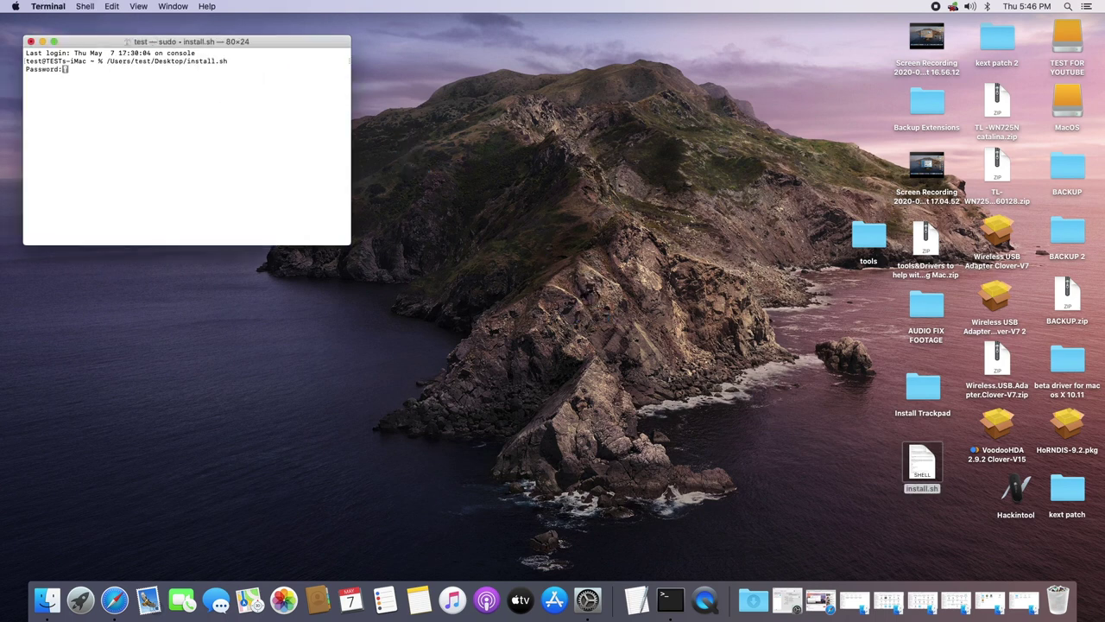
key("Return")
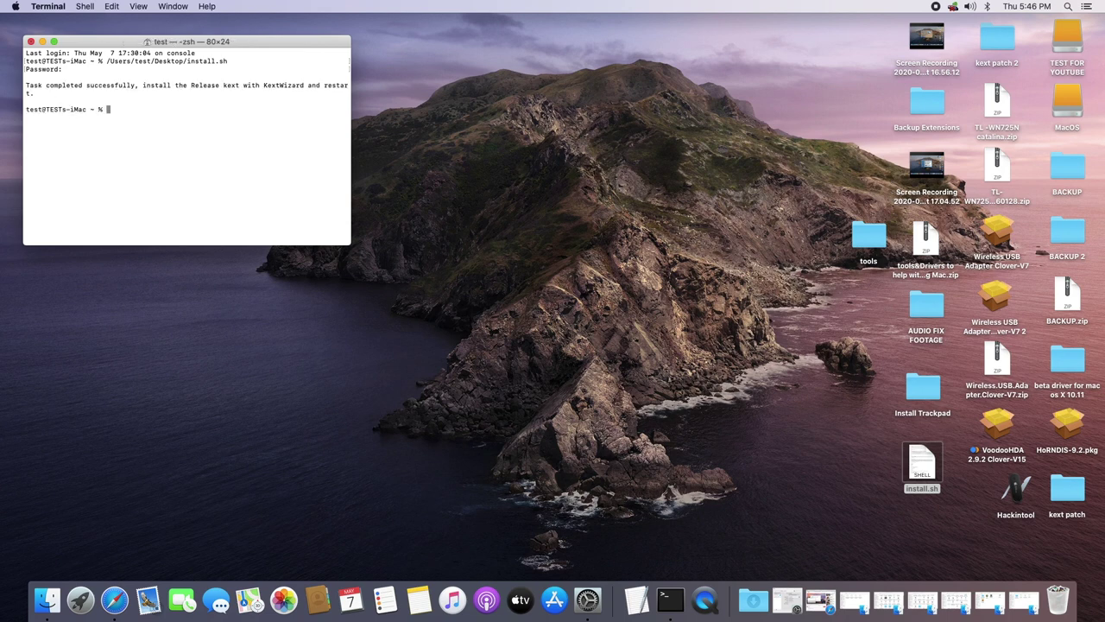
key("super+h")
Browse Install Trackpad > RehabMan-Voodoo > Release and select VoodooPS2Controller.kext
double_click(922, 388)
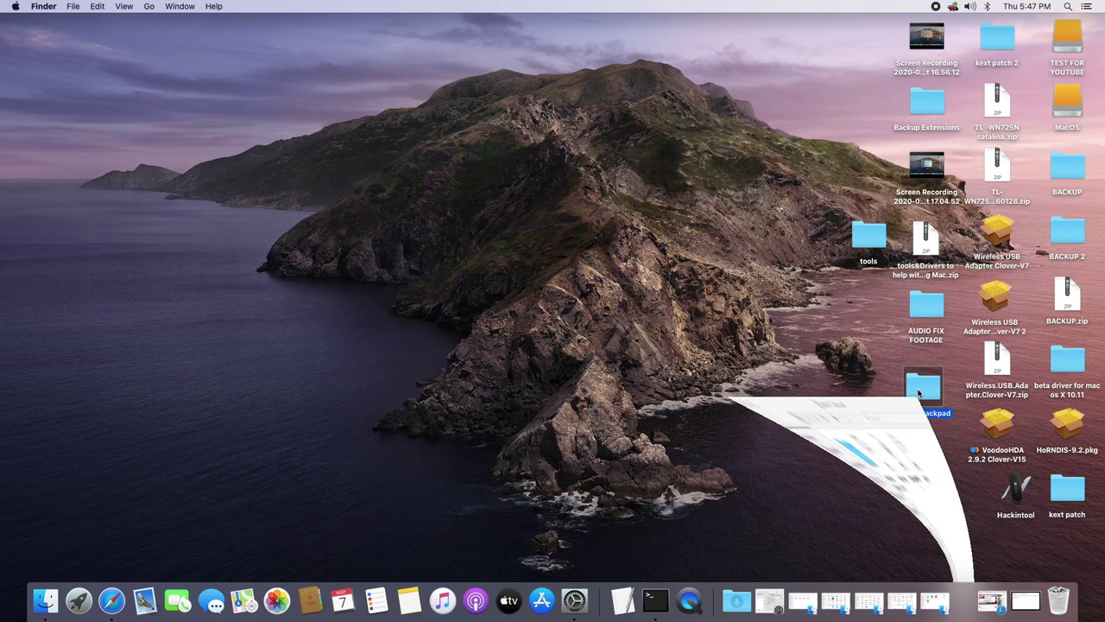
double_click(499, 204)
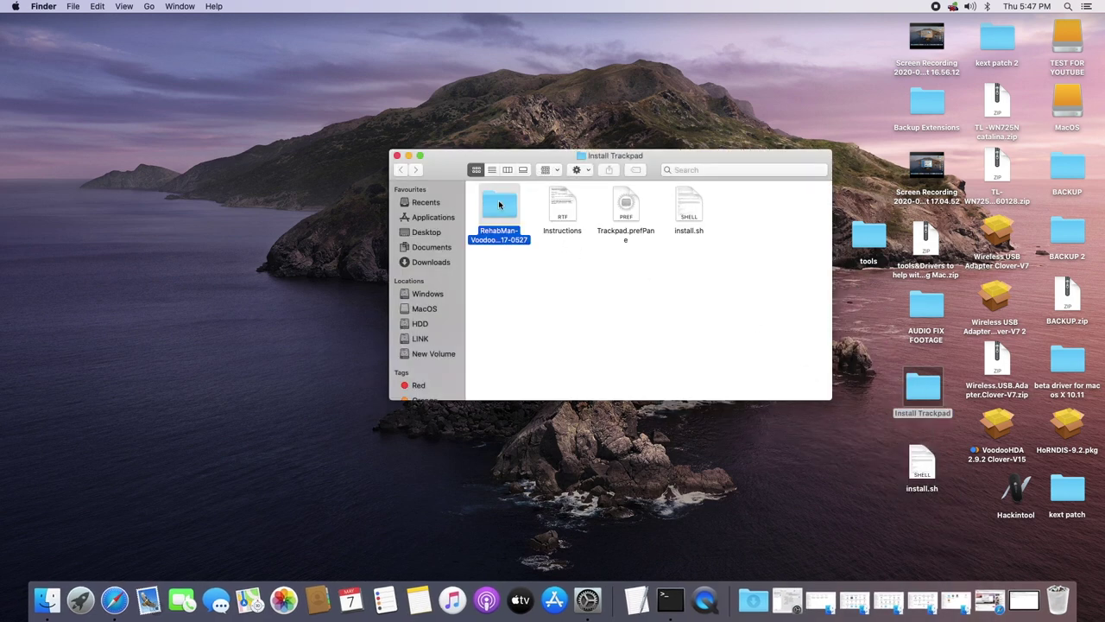
double_click(625, 208)
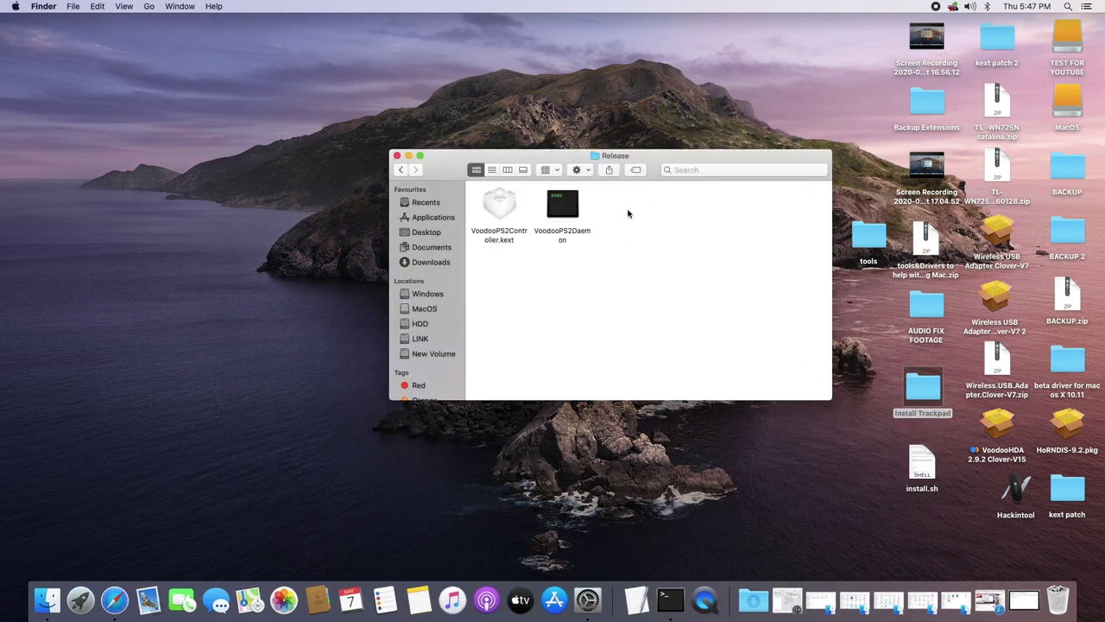
left_click(508, 202)
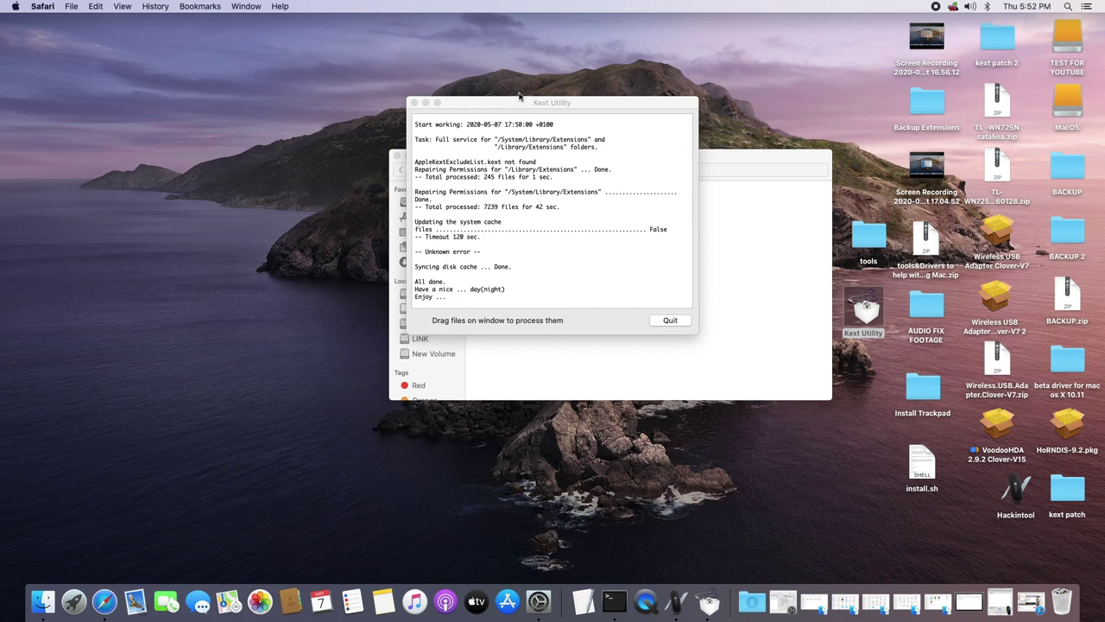
Install VoodooPS2Controller.kext with Kext Utility, authorising with the admin password
left_click_drag(519, 101, 183, 114)
left_click_drag(499, 206, 269, 227)
type("***")
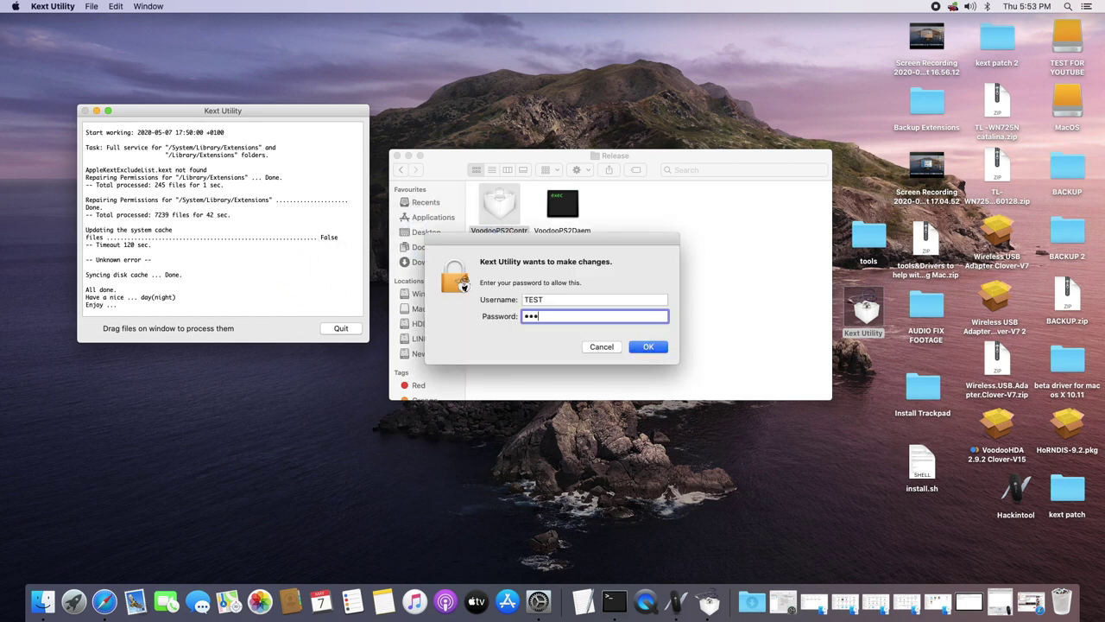
type("*****")
key("Return")
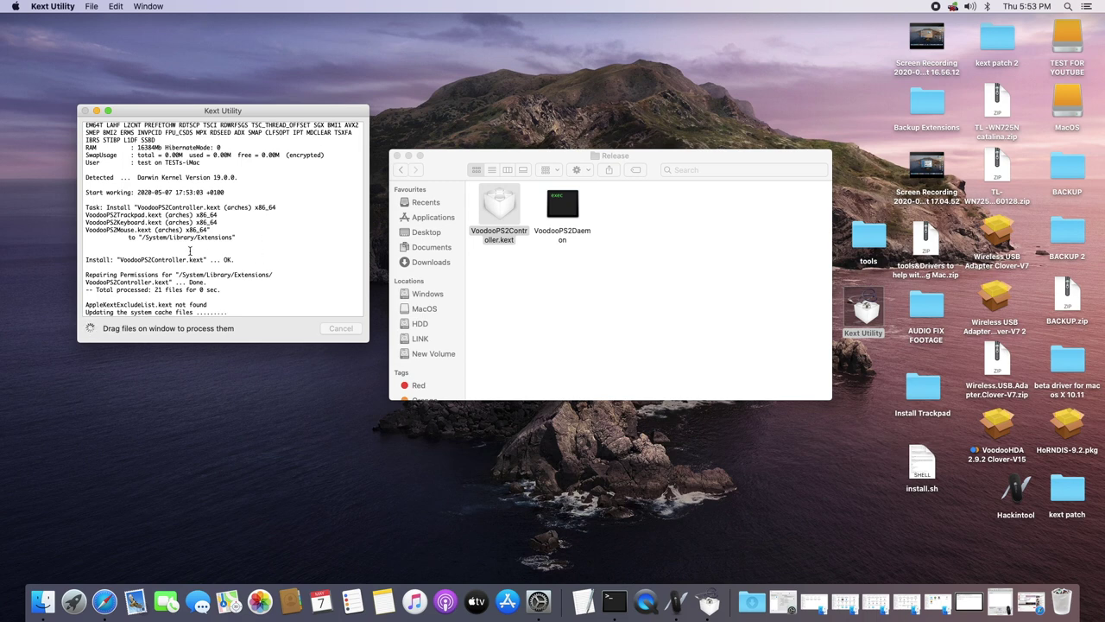
key("super+Tab")
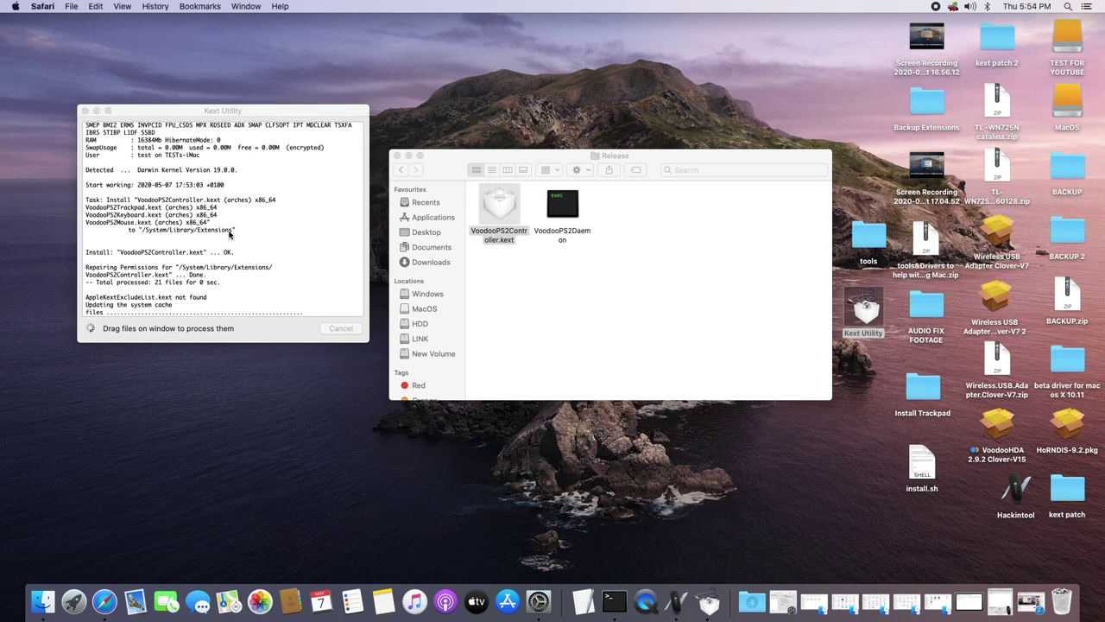
left_click(529, 597)
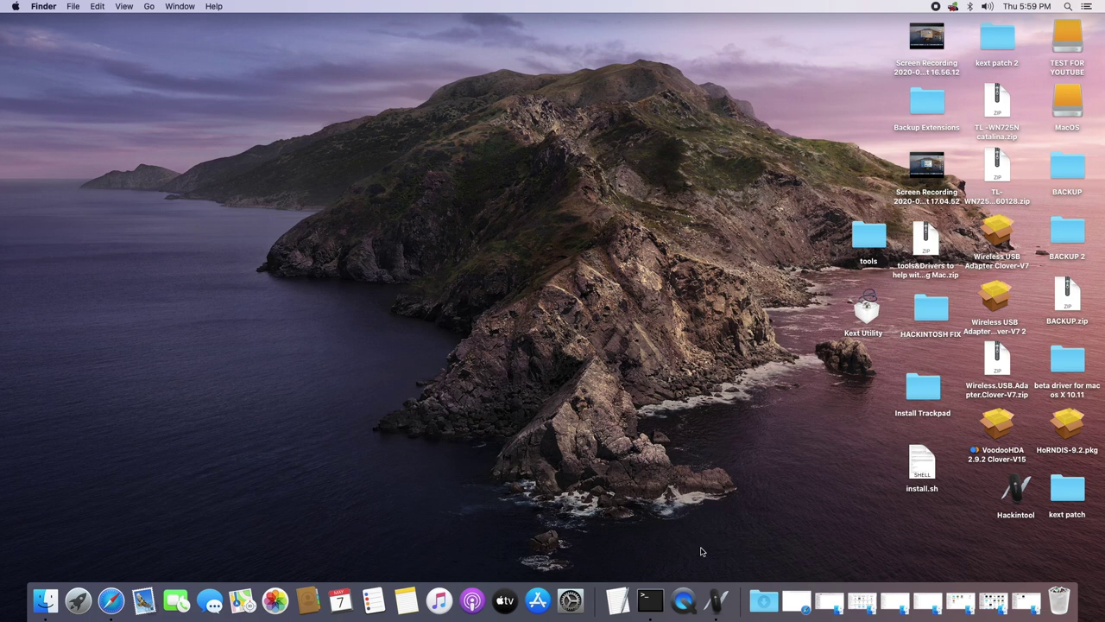
In Trackpad settings, enable Tap to click and increase the tracking speed
left_click(570, 600)
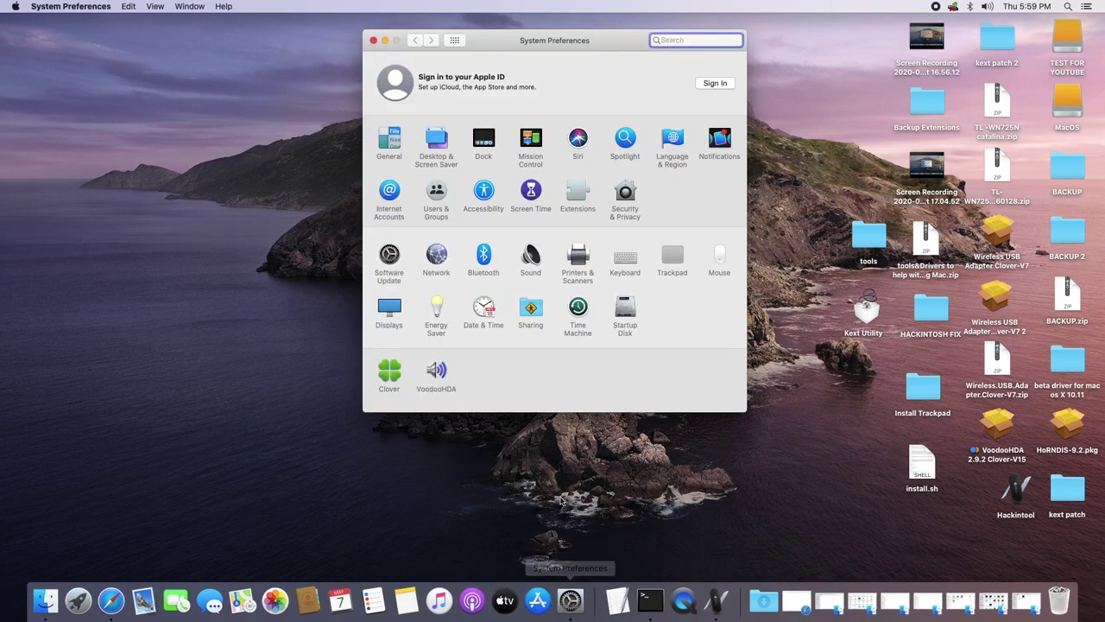
left_click(672, 259)
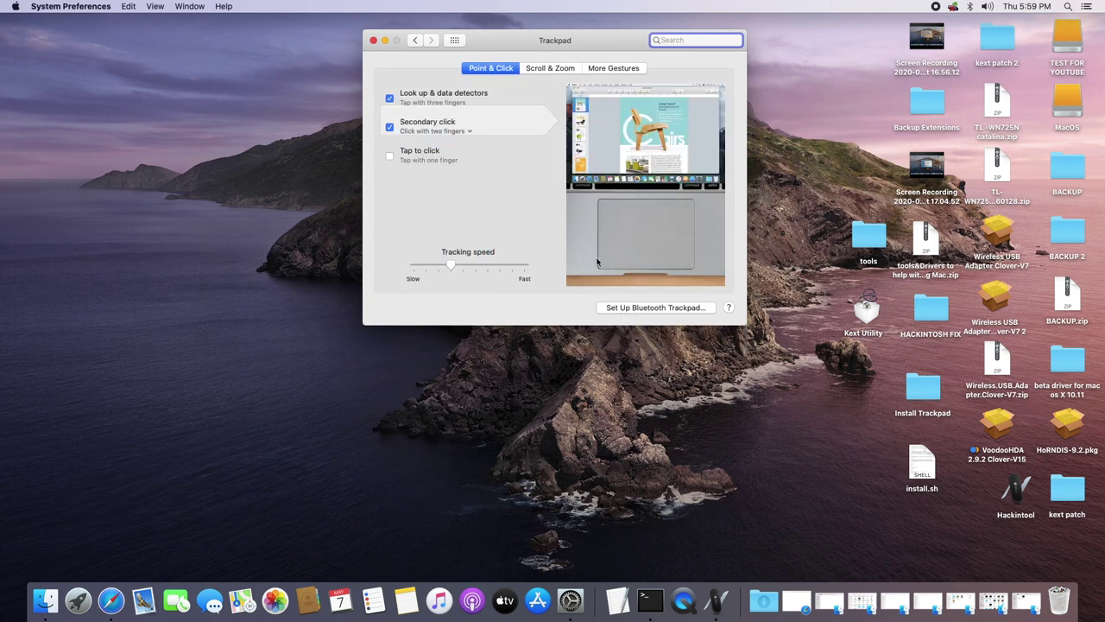
left_click(389, 156)
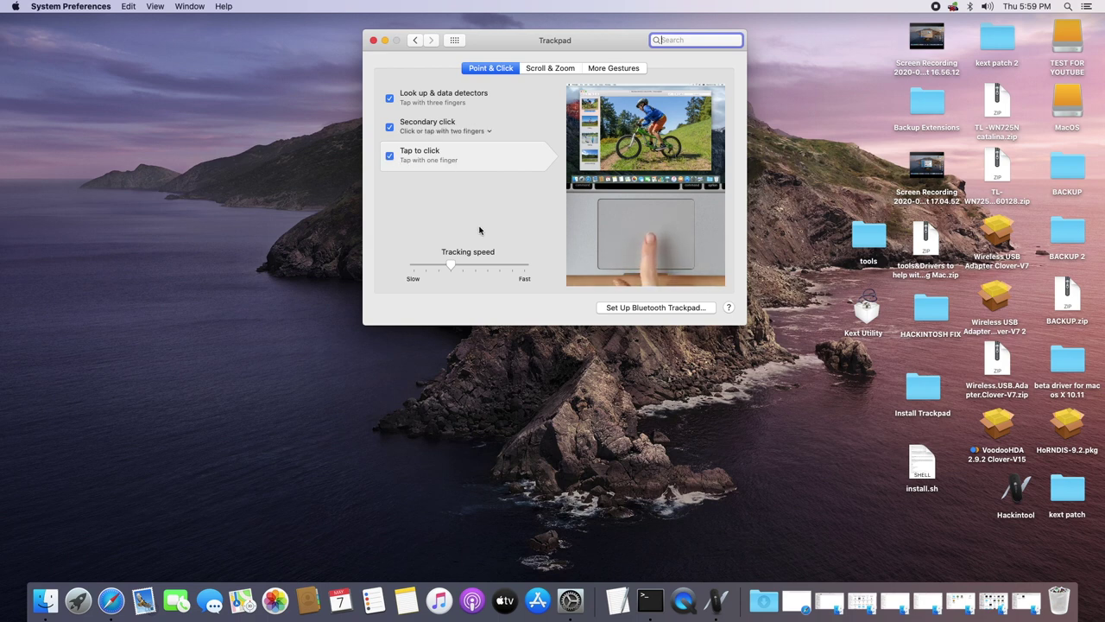
left_click_drag(453, 265, 489, 264)
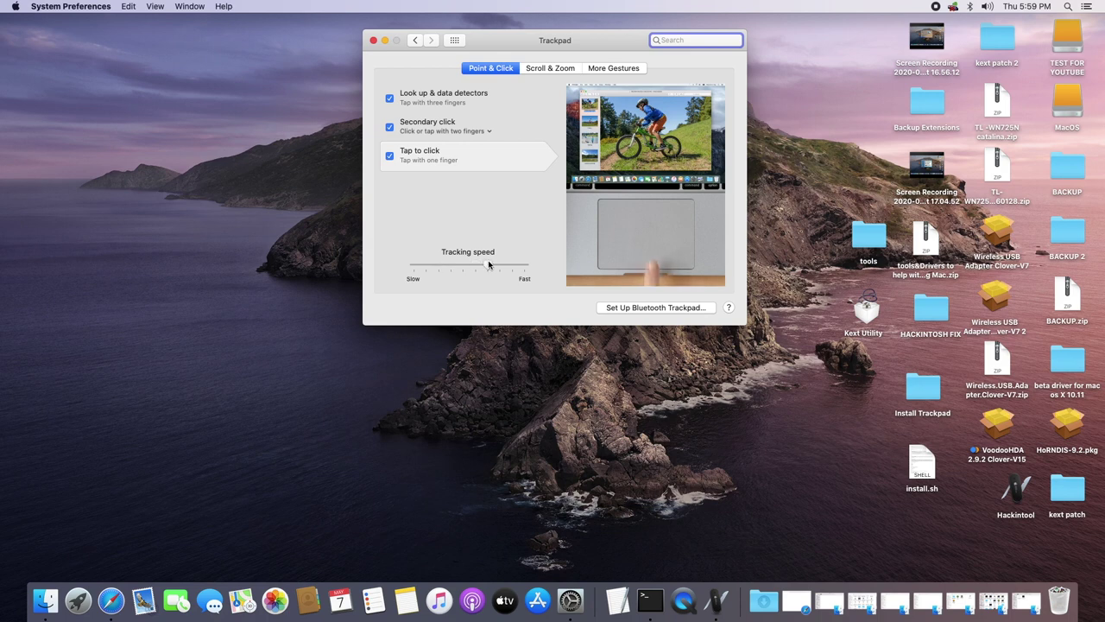
Review the Scroll & Zoom options, then display the More Gestures options
left_click(539, 68)
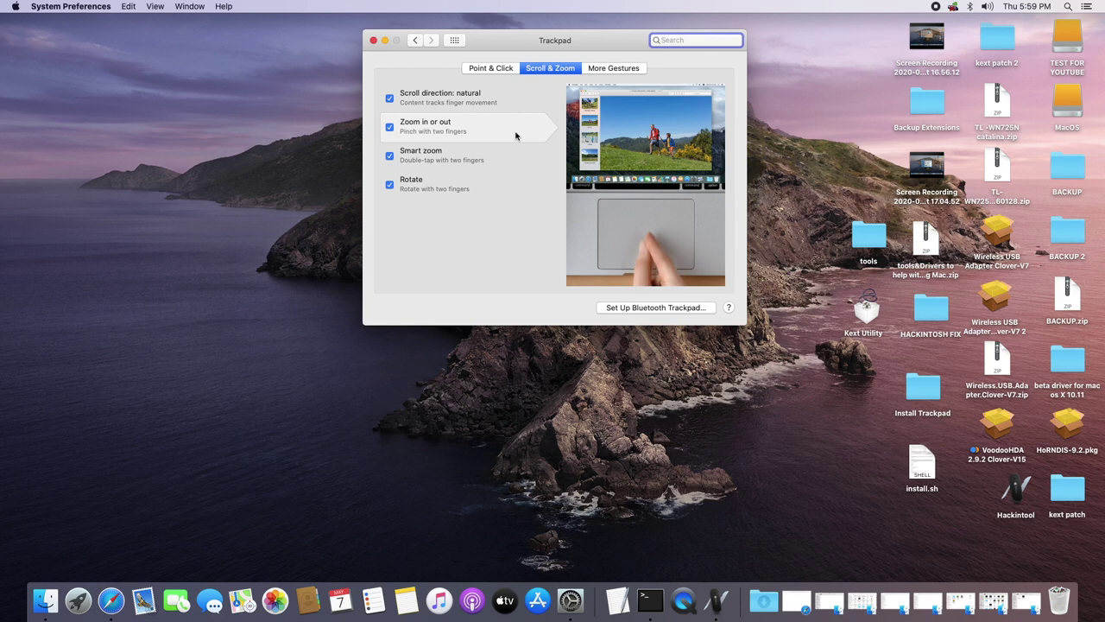
key("super+l")
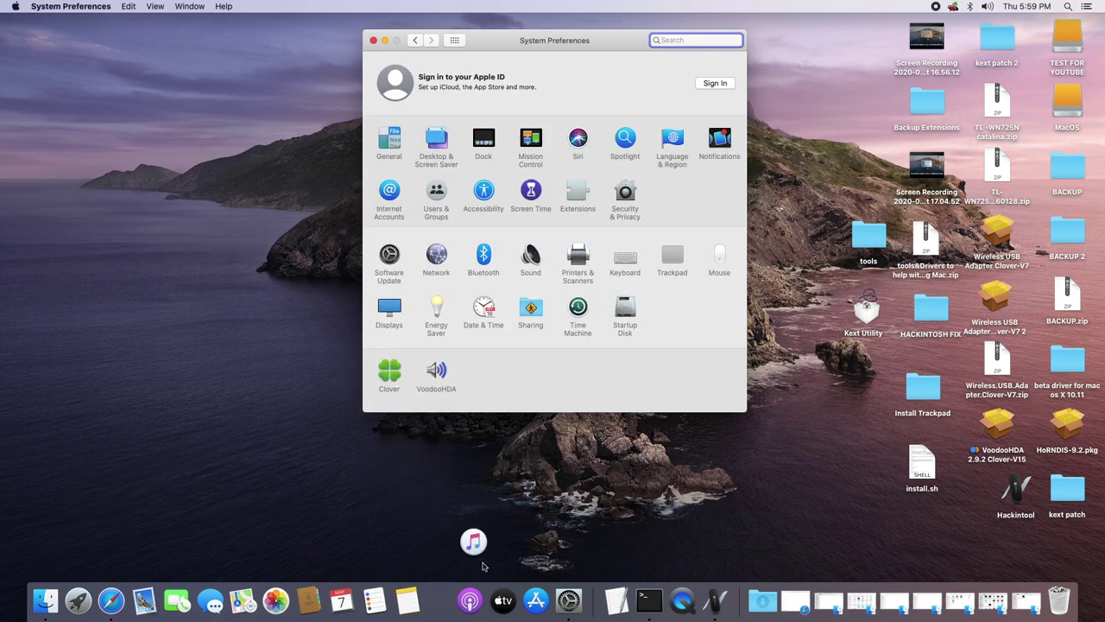
left_click(671, 251)
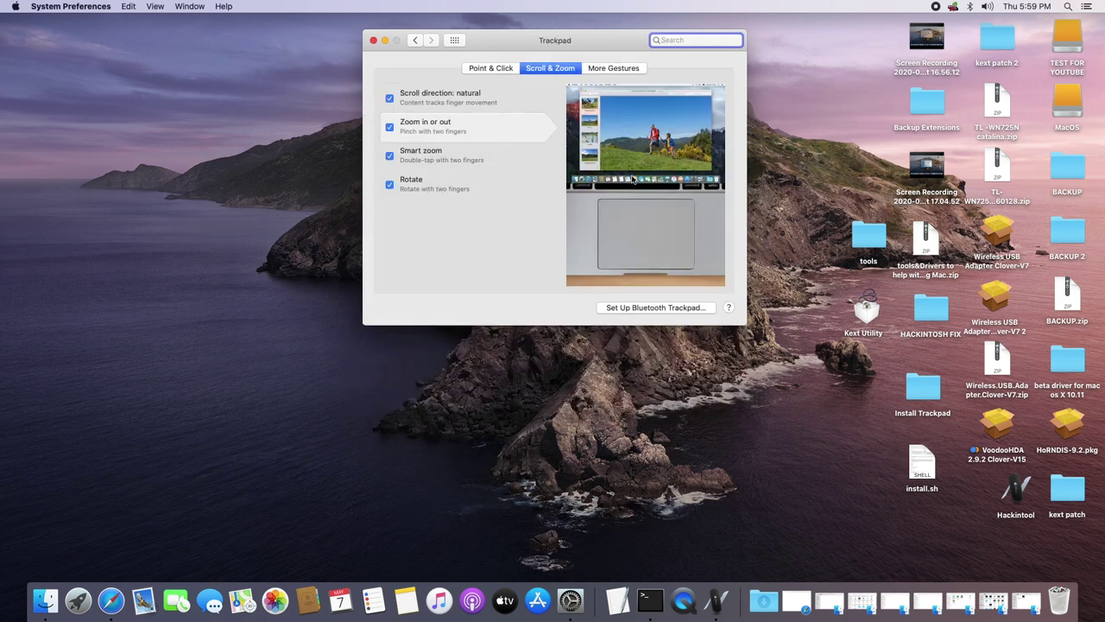
left_click(606, 69)
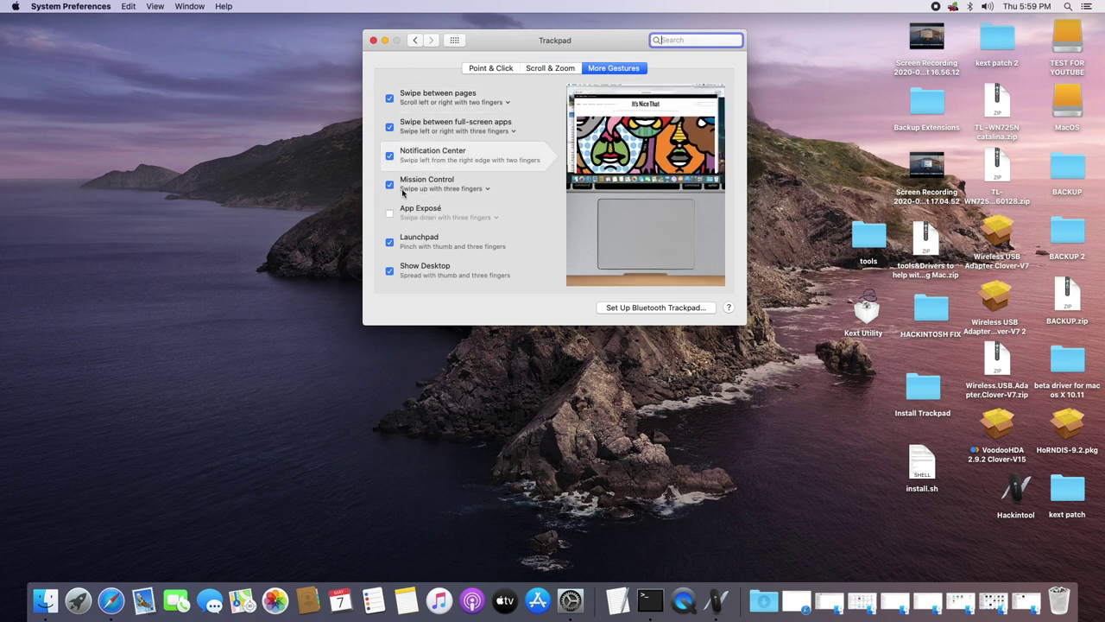